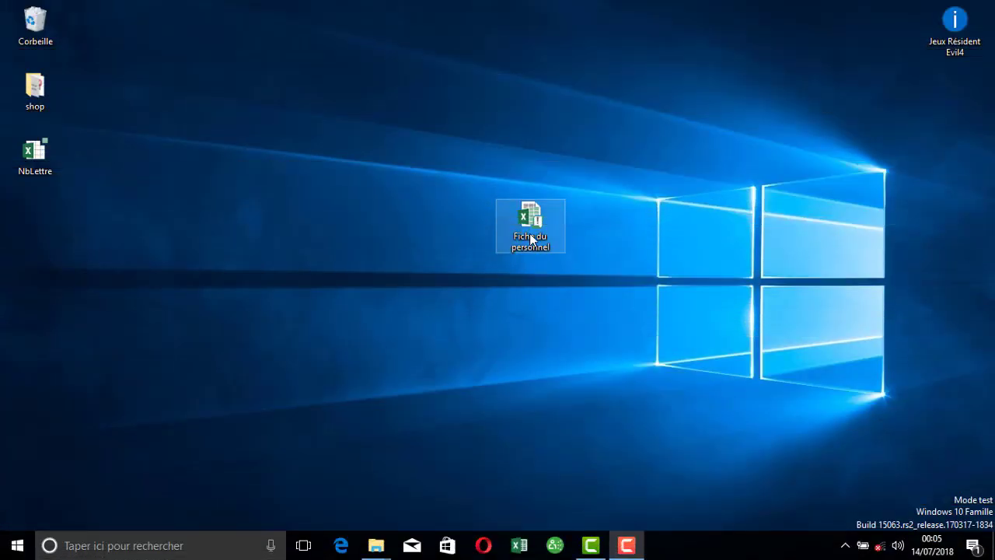
Step: Move the Fiche du personnel workbook icon toward the centre of the desktop
{"action": "mouse_move", "coordinate": [530, 224]}
{"action": "left_mouse_down"}
{"action": "mouse_move", "coordinate": [461, 211]}
{"action": "mouse_move", "coordinate": [483, 224]}
{"action": "left_mouse_up"}
Step: Open the Fiche du personnel workbook so its staff form appears
{"action": "double_click", "coordinate": [470, 224]}
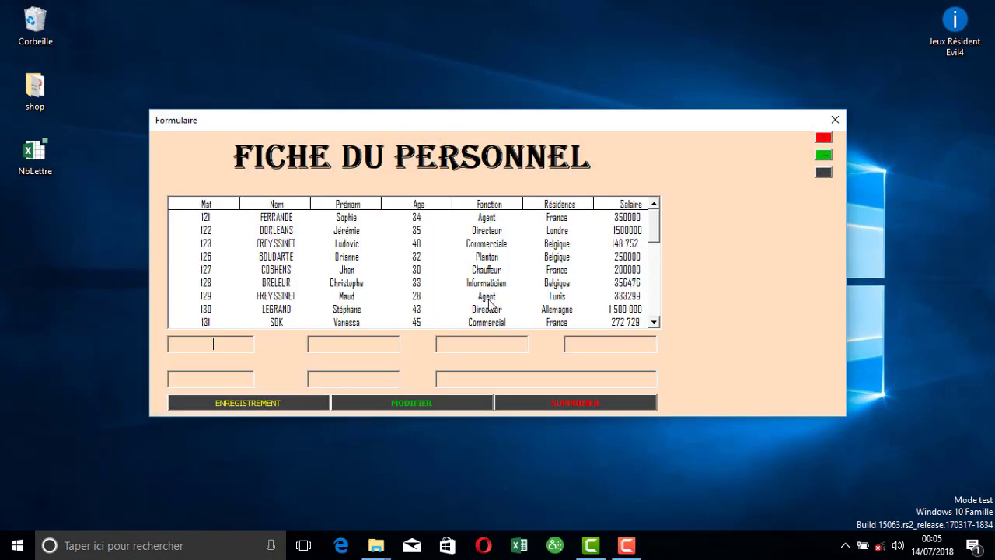
{"action": "left_click", "coordinate": [383, 135]}
{"action": "left_click", "coordinate": [317, 177]}
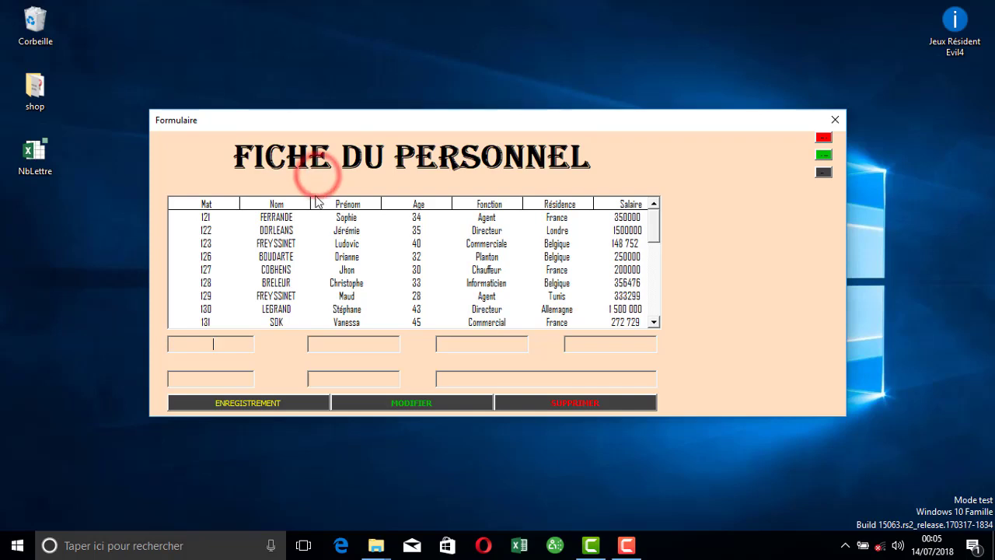
Step: Display the London director's, France-based agent's and finally the chauffeur's records with photos
{"action": "left_click", "coordinate": [206, 230]}
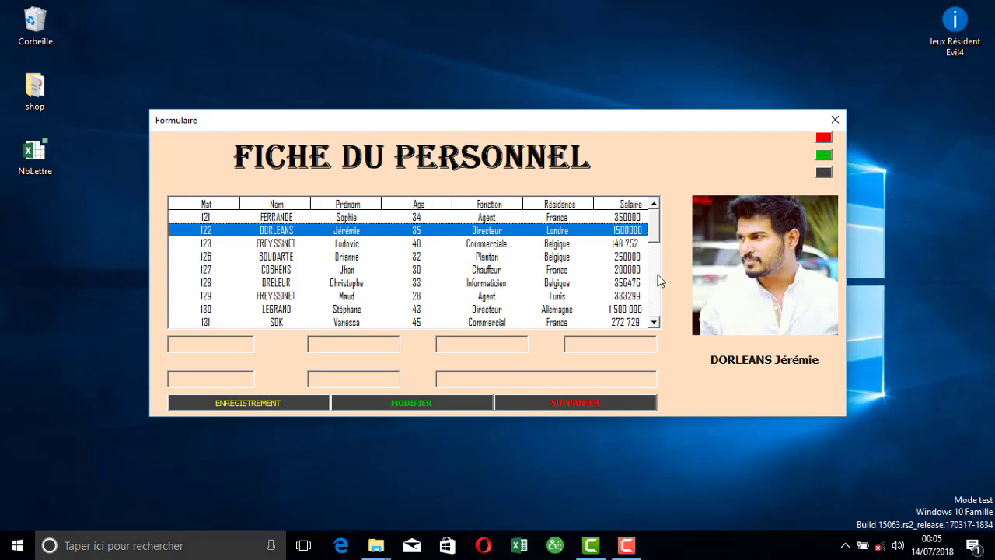
{"action": "left_click", "coordinate": [207, 218]}
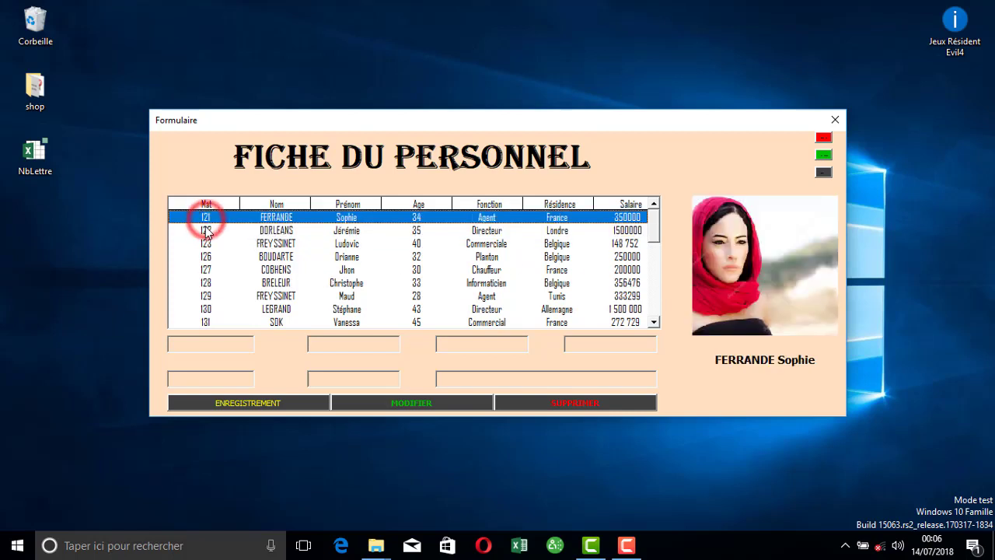
{"action": "left_click", "coordinate": [206, 269]}
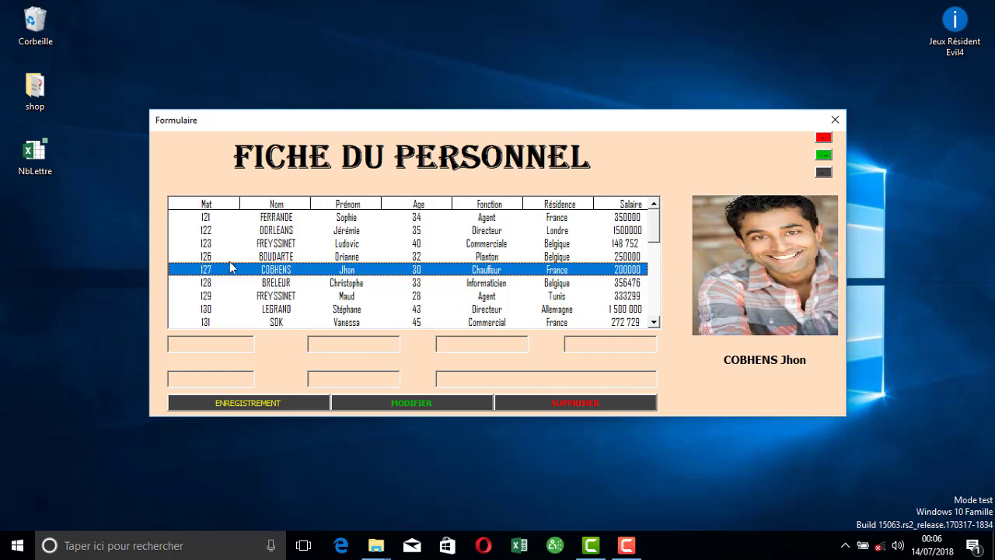
Step: Shift the form right and browse the agent, director, Commerciale and Planton records, ending on the Informaticien
{"action": "left_click_drag", "start_coordinate": [417, 126], "coordinate": [486, 129]}
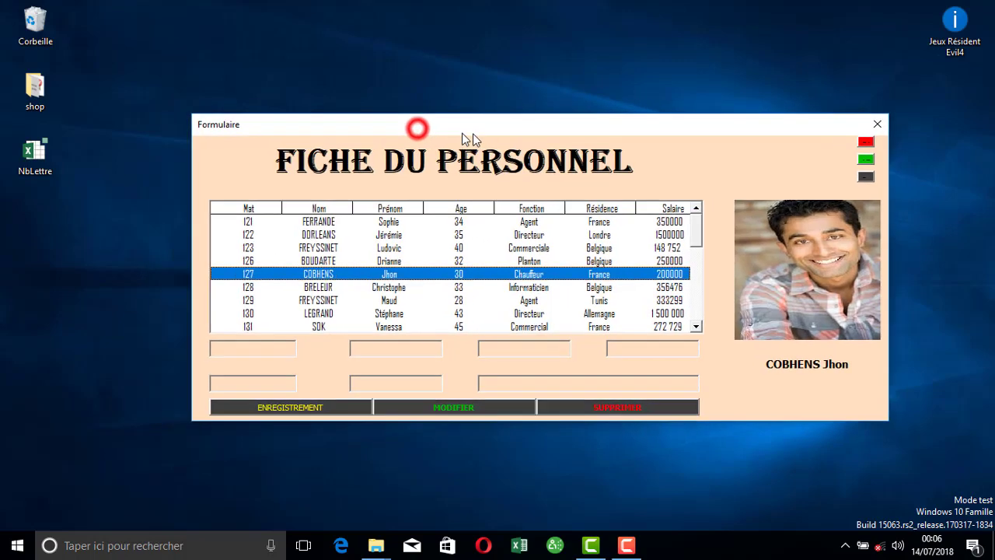
{"action": "left_click", "coordinate": [274, 221]}
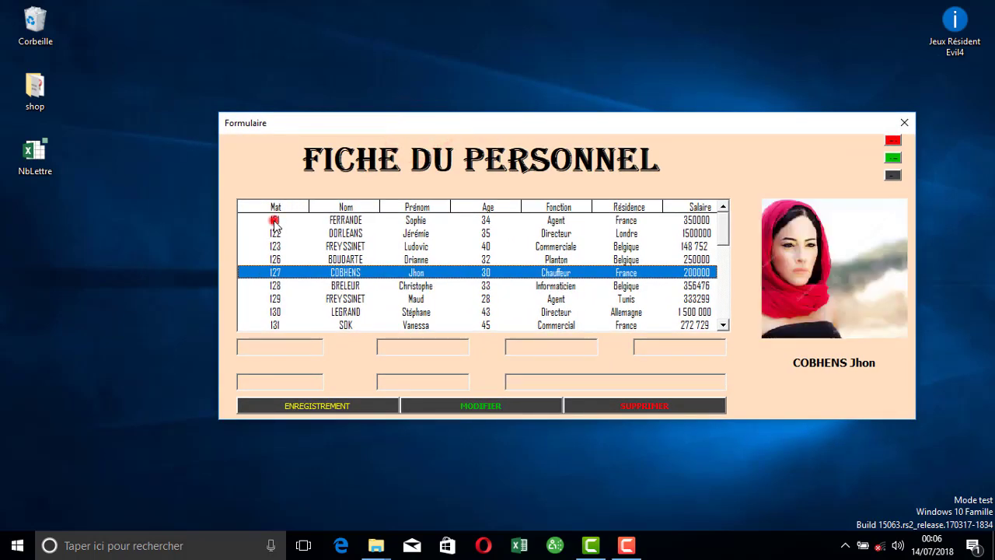
{"action": "left_click", "coordinate": [278, 233]}
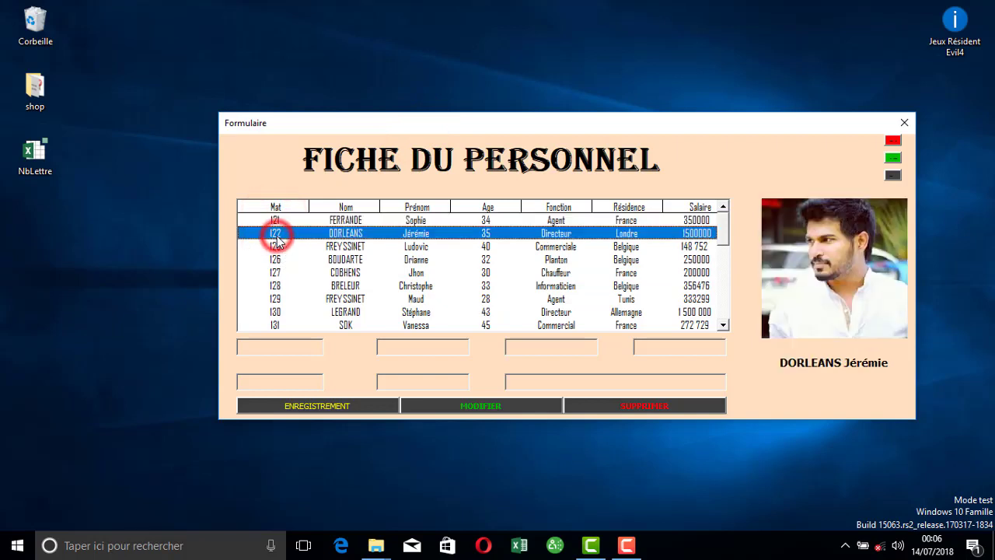
{"action": "left_click", "coordinate": [277, 286]}
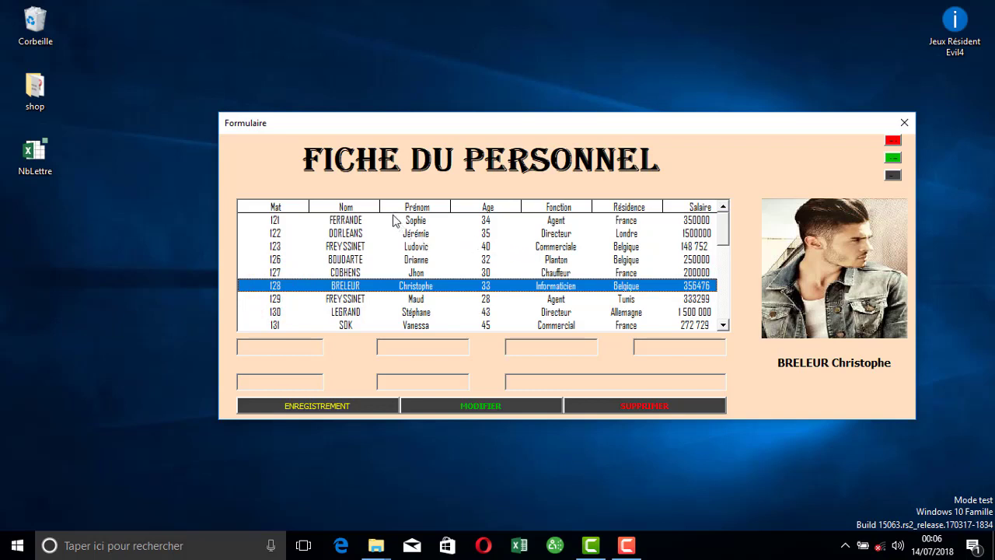
{"action": "left_click", "coordinate": [281, 246]}
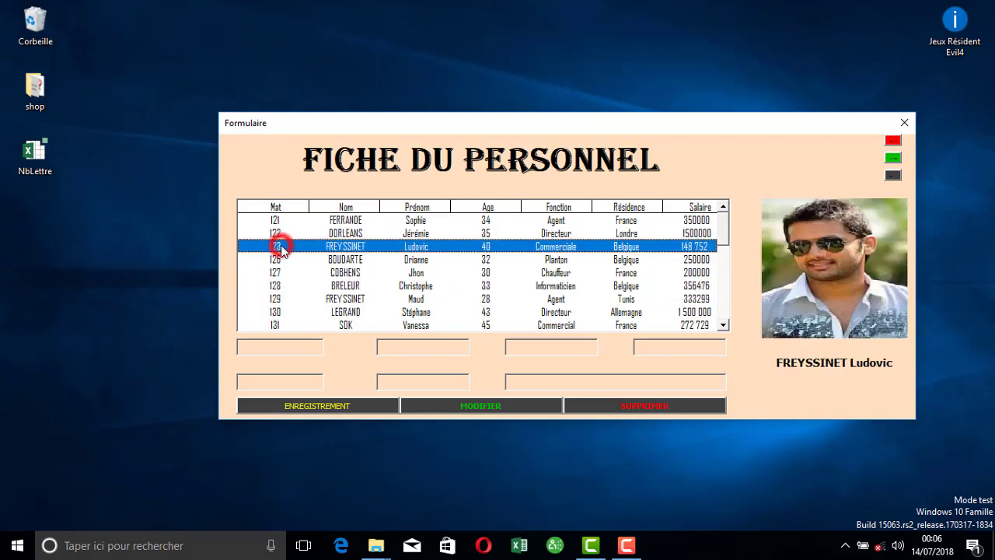
{"action": "left_click", "coordinate": [276, 260]}
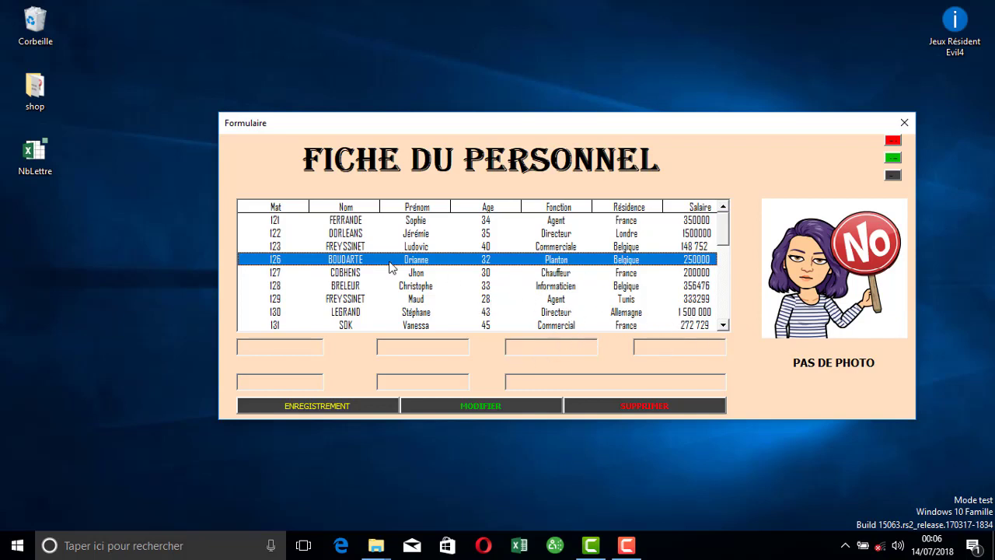
{"action": "left_click", "coordinate": [285, 287]}
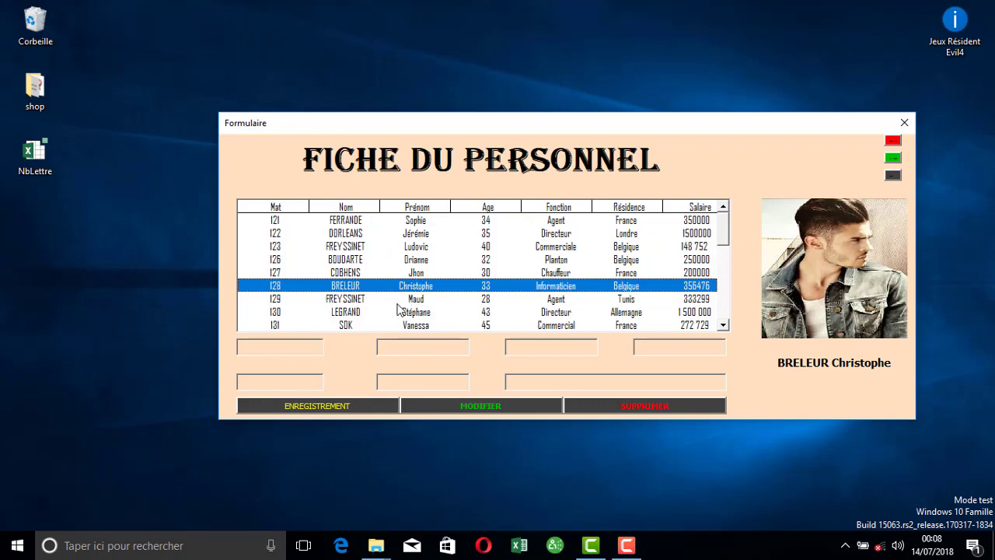
{"action": "left_click", "coordinate": [317, 406]}
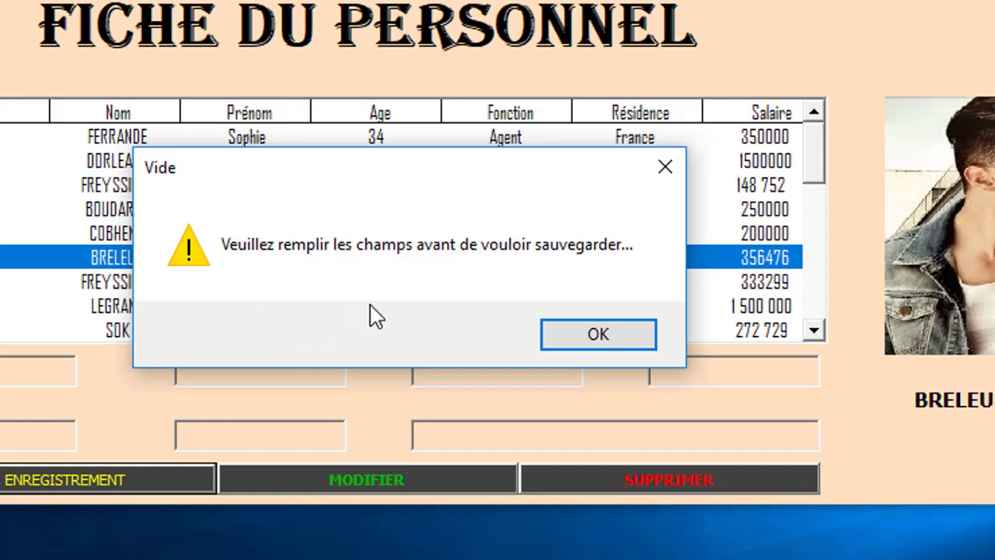
{"action": "left_click", "coordinate": [578, 335]}
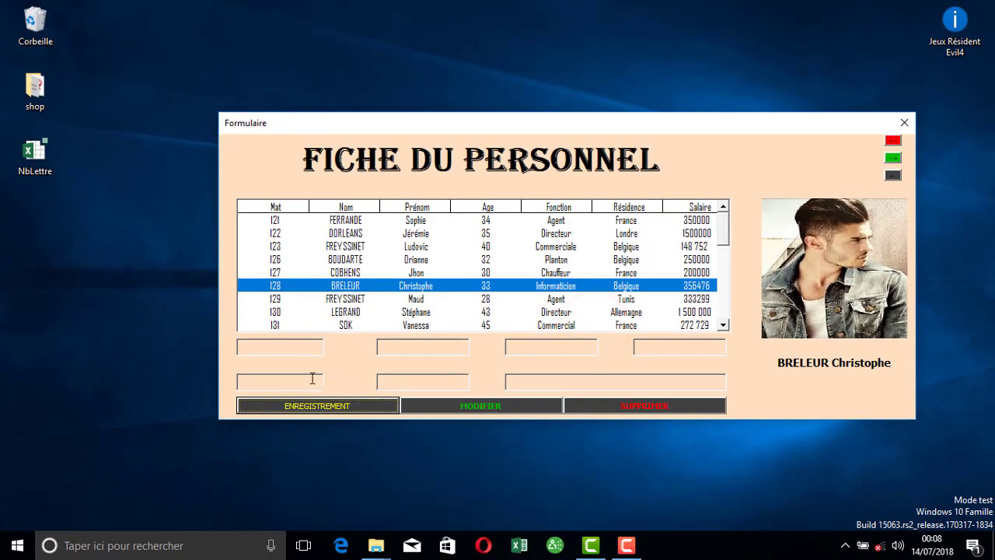
Step: Enter new agent 14205 (age 25, Niamey Niger, salary 125000) and confirm saving it
{"action": "left_click", "coordinate": [296, 348]}
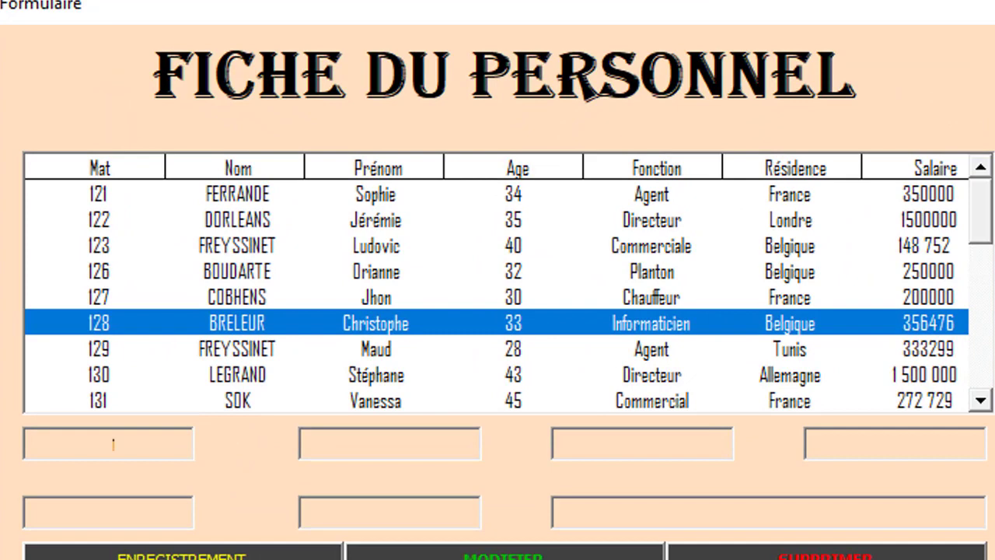
{"action": "type", "text": "14"}
{"action": "type", "text": "205"}
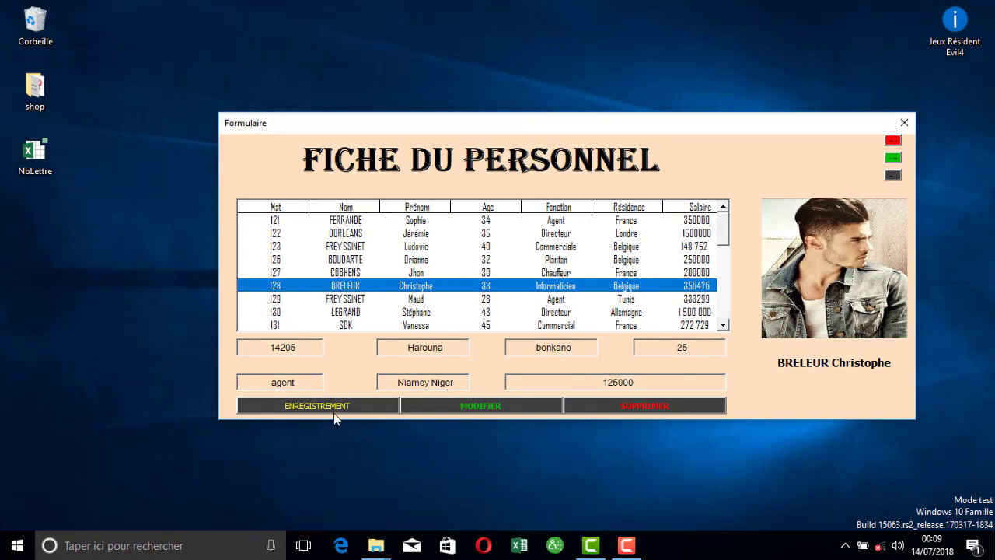
{"action": "left_click", "coordinate": [334, 409]}
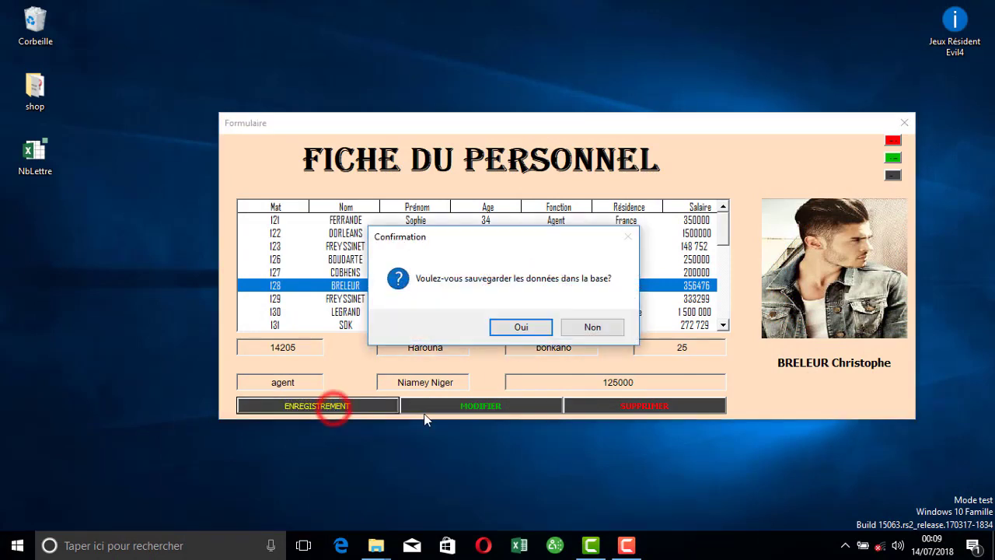
{"action": "left_click", "coordinate": [490, 261]}
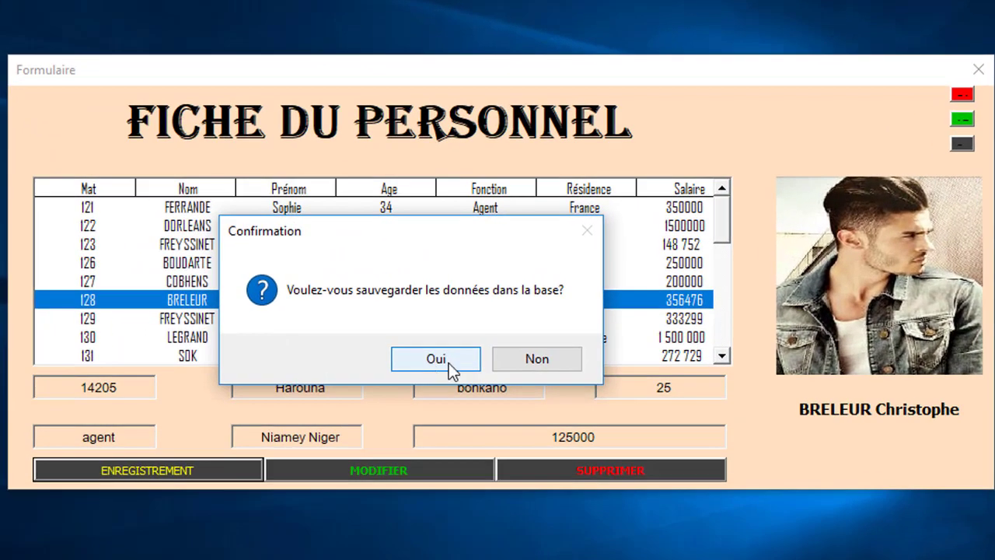
{"action": "left_click", "coordinate": [444, 363]}
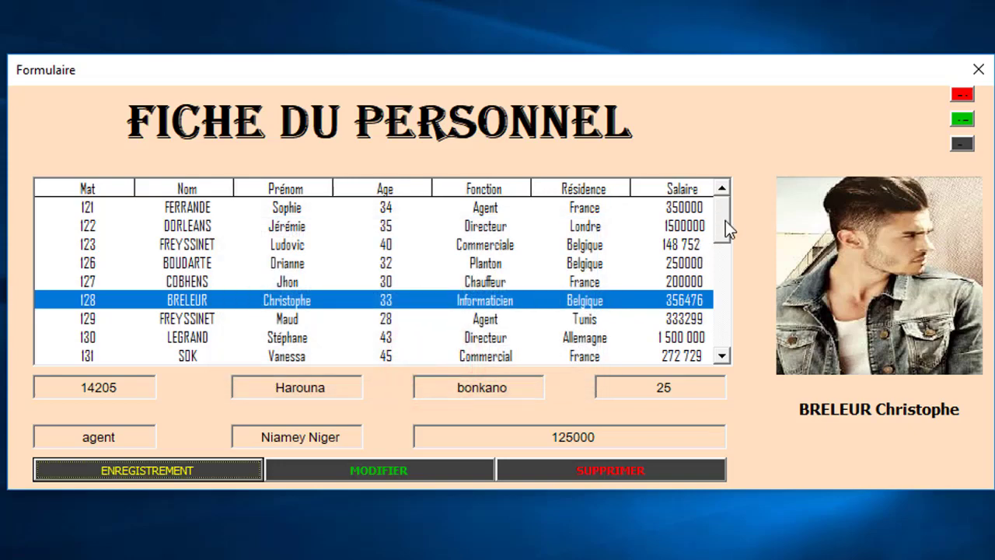
Step: Scroll to the bottom of the staff list and select new agent 14205's record
{"action": "left_click_drag", "start_coordinate": [725, 220], "coordinate": [728, 350]}
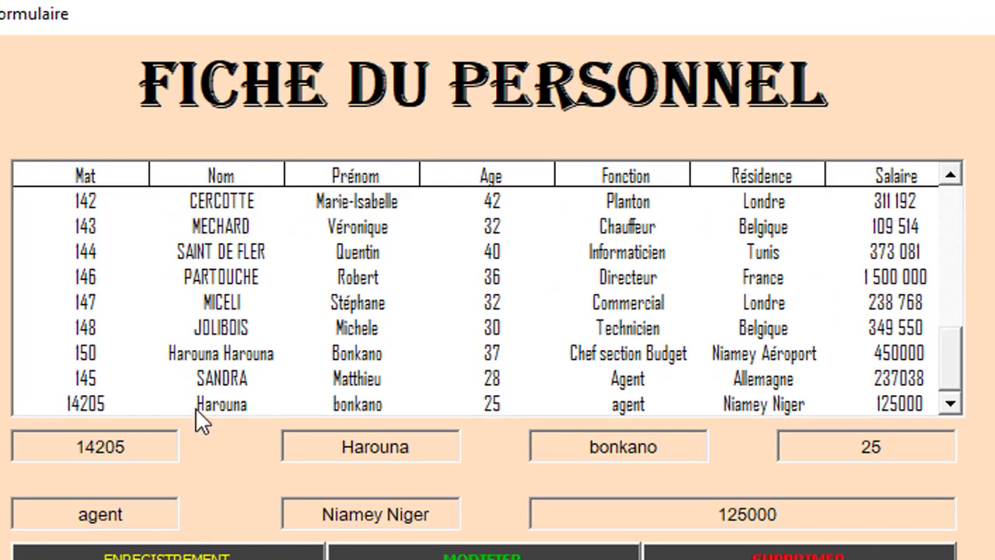
{"action": "left_click", "coordinate": [199, 404]}
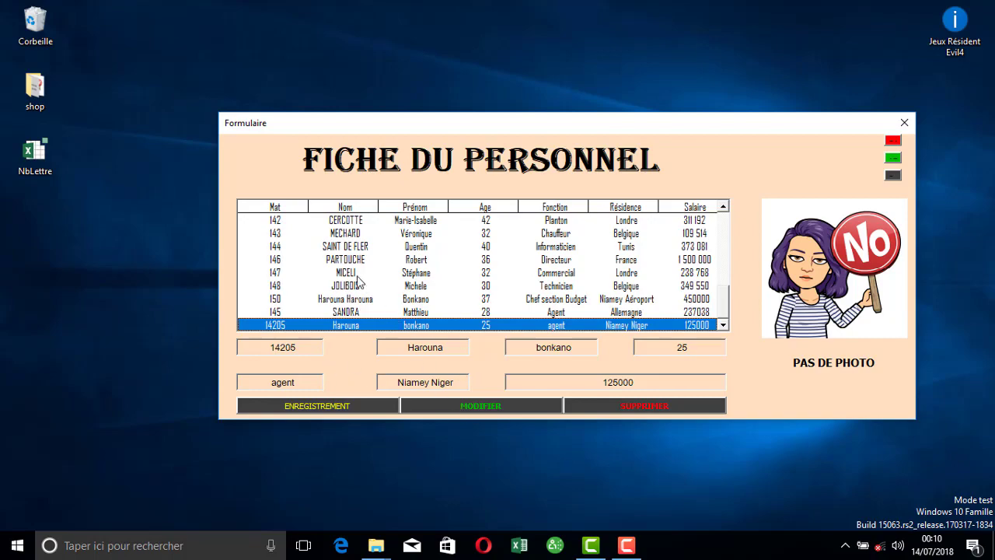
{"action": "left_click", "coordinate": [455, 408]}
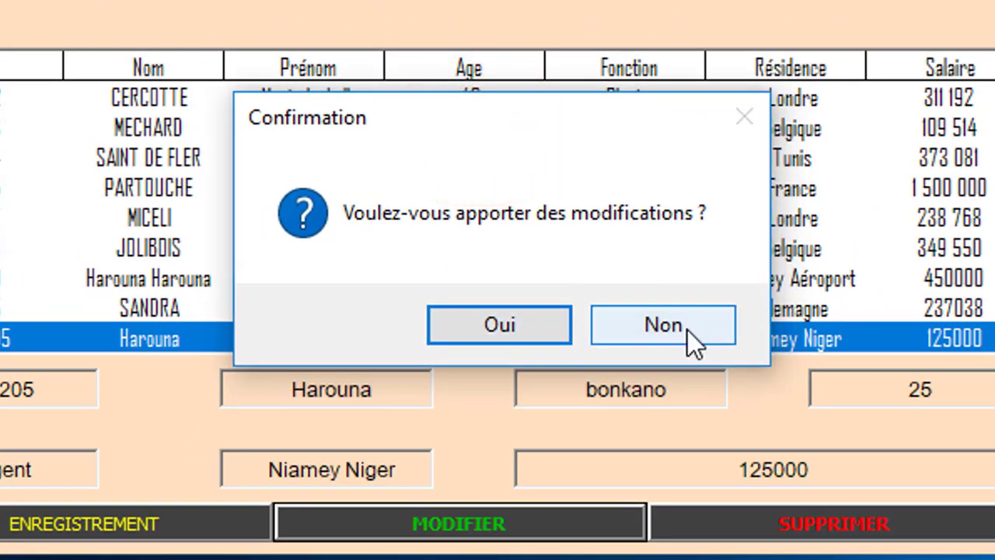
{"action": "left_click", "coordinate": [667, 325]}
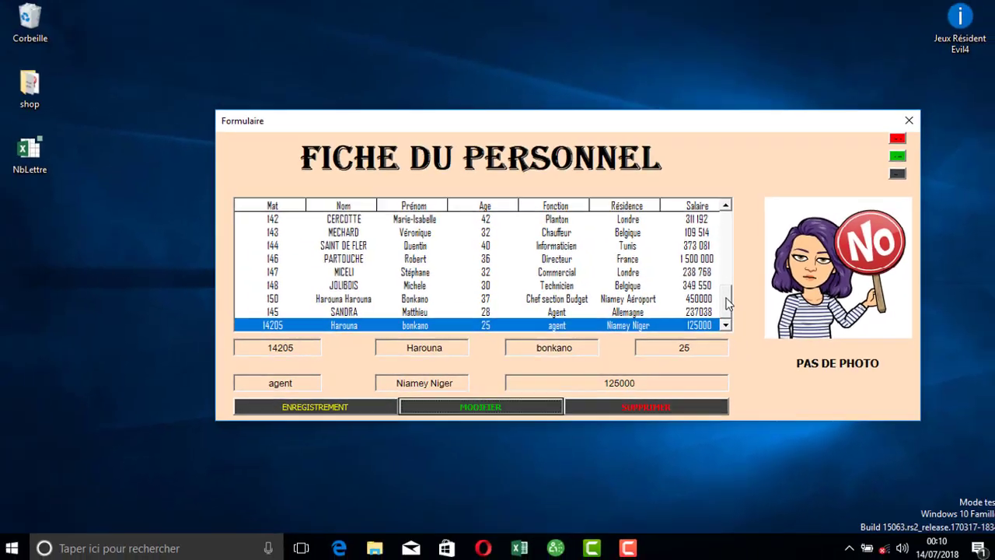
{"action": "left_click_drag", "start_coordinate": [722, 304], "coordinate": [735, 245]}
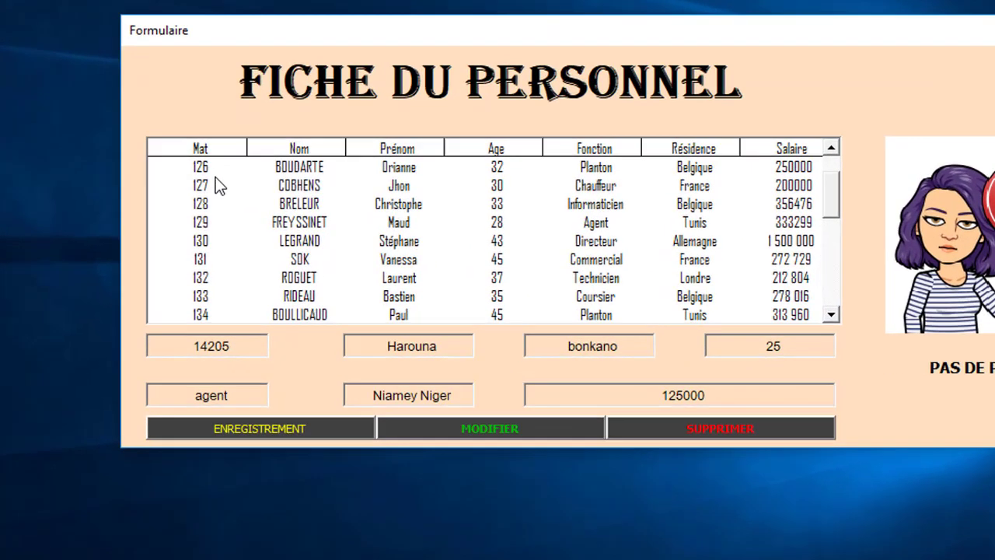
Step: Select the chauffeur's row and load his data into the form fields
{"action": "left_click", "coordinate": [275, 234]}
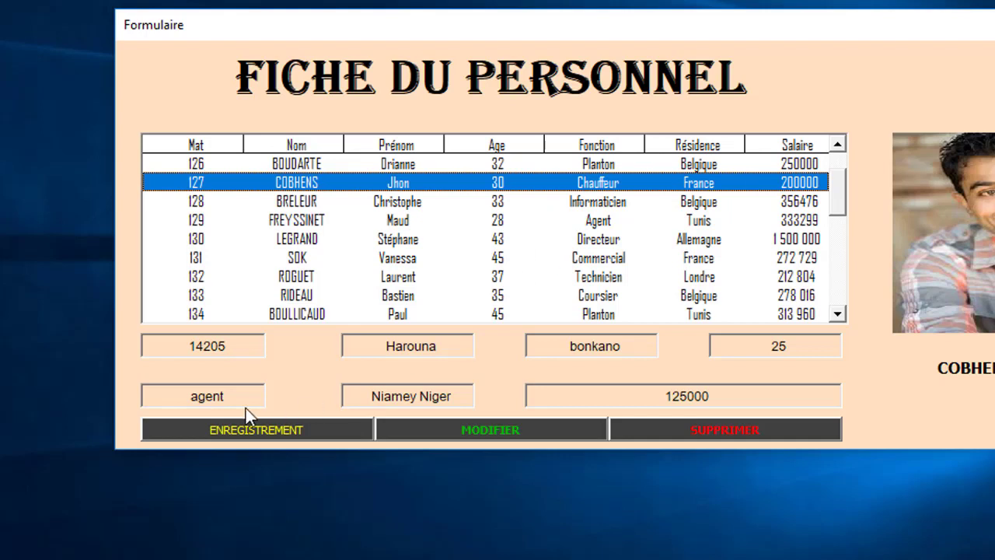
{"action": "left_click", "coordinate": [207, 349]}
{"action": "left_click", "coordinate": [409, 342]}
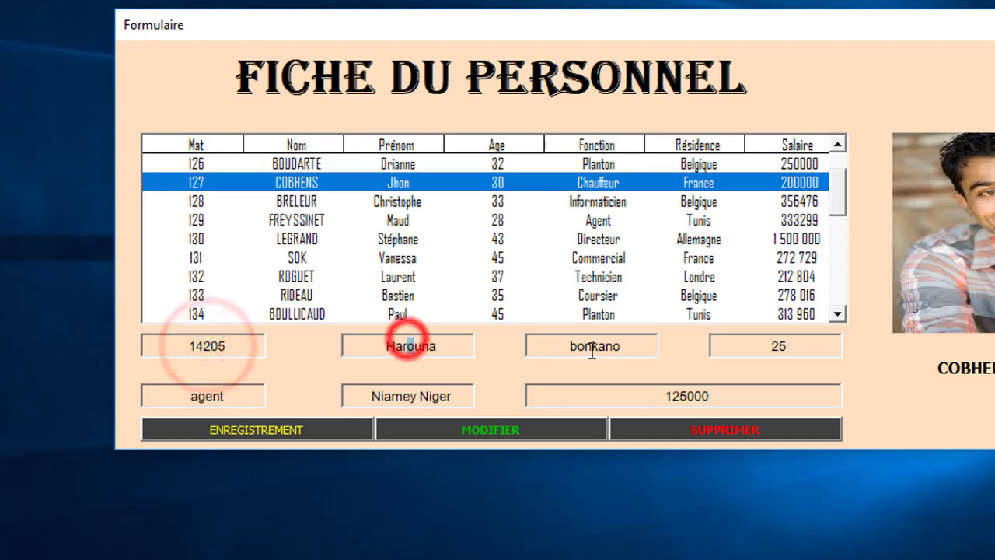
{"action": "left_click", "coordinate": [216, 183]}
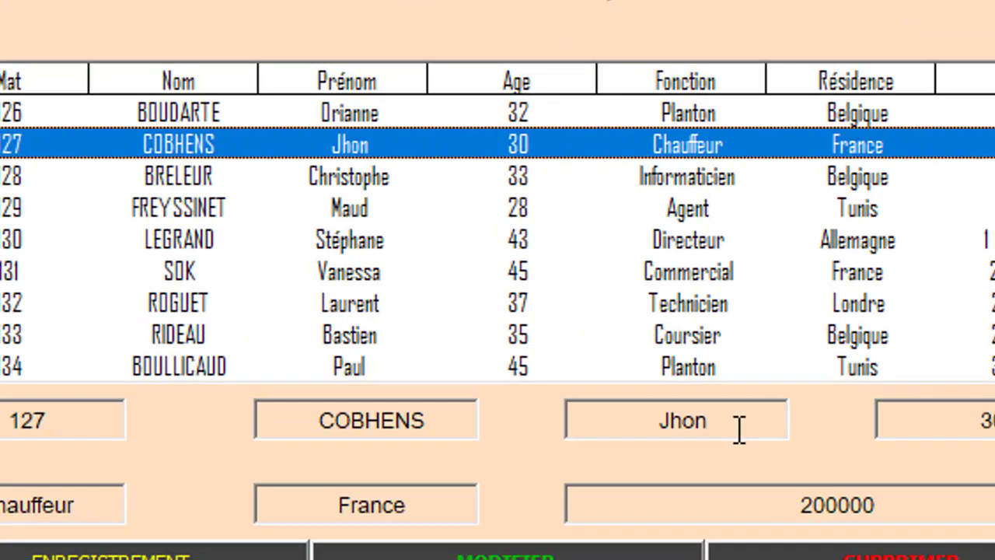
Step: Append 's' to the chauffeur's first name and submit the modification
{"action": "left_click", "coordinate": [622, 348]}
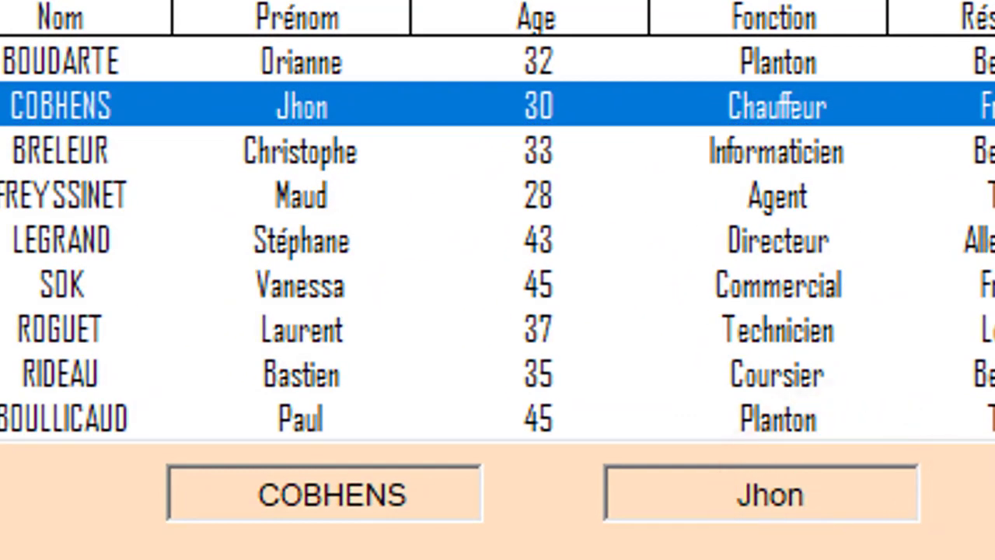
{"action": "type", "text": "s"}
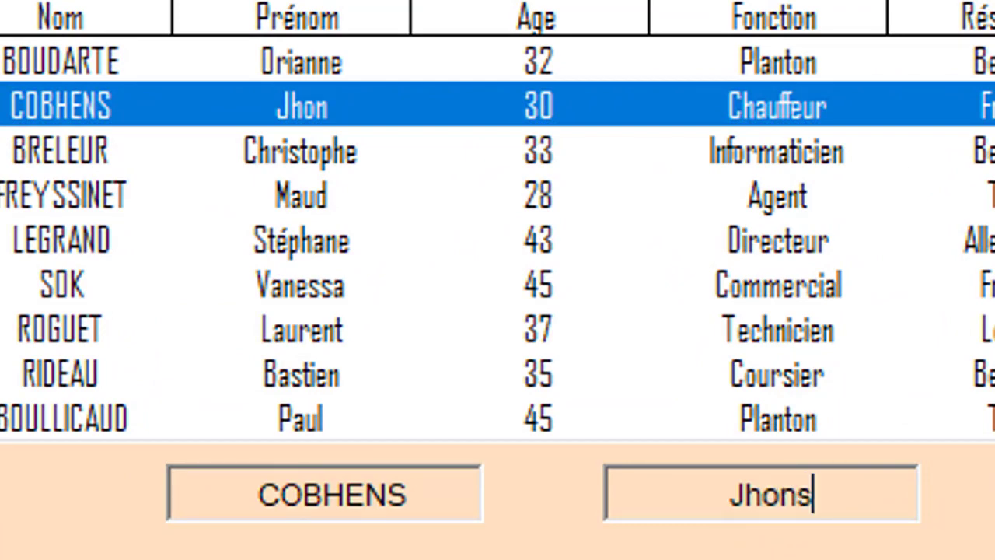
{"action": "key", "text": "Return"}
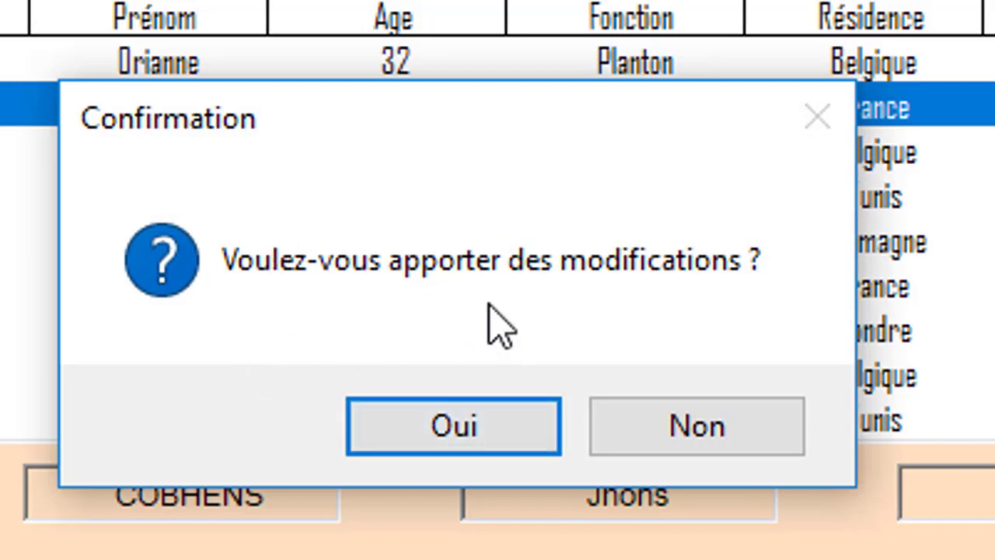
Step: Confirm the chauffeur's first-name change with Oui, then show the Commerciale's record
{"action": "left_click", "coordinate": [486, 426]}
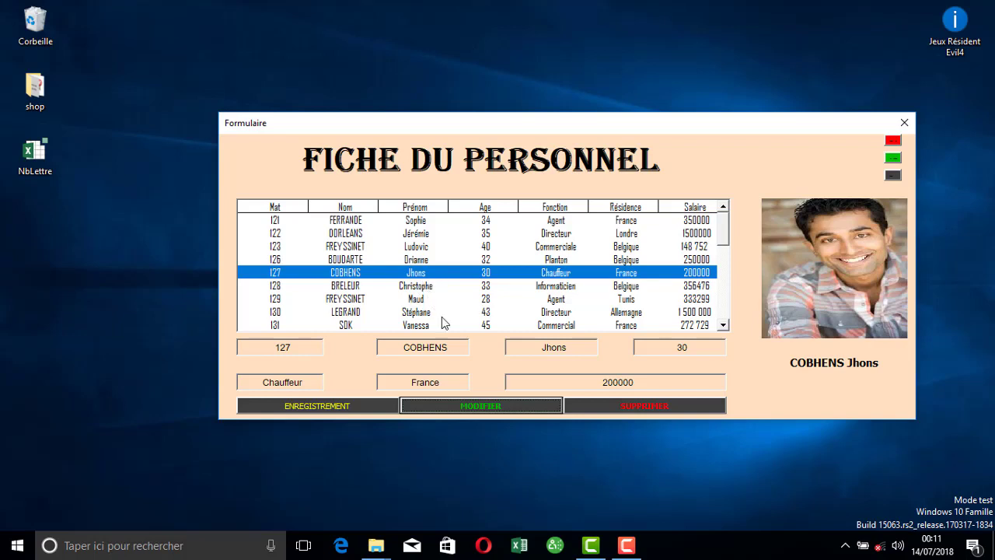
{"action": "left_click", "coordinate": [276, 248]}
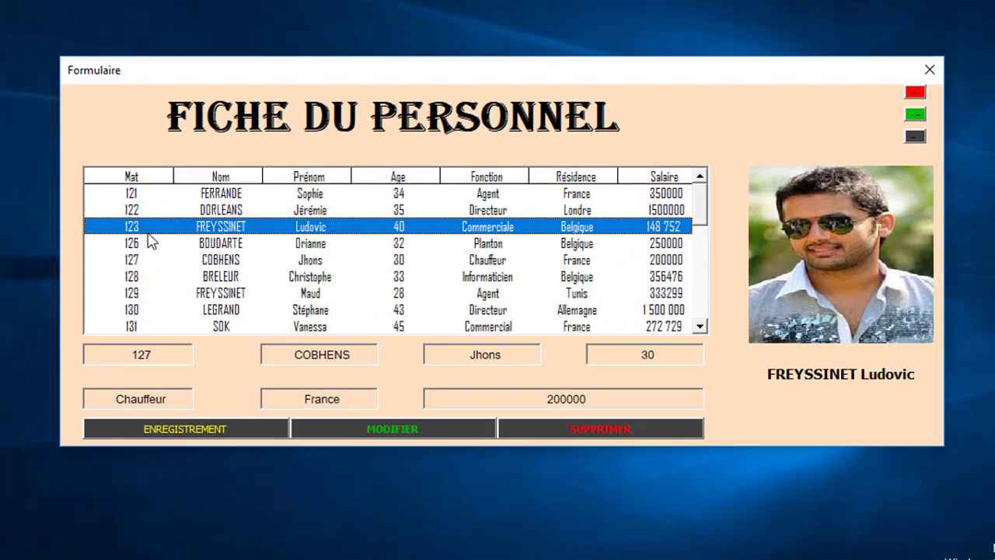
Step: Load employee 123's details into the fields and request deletion with SUPPRIMER
{"action": "left_click", "coordinate": [287, 246]}
{"action": "double_click", "coordinate": [147, 227]}
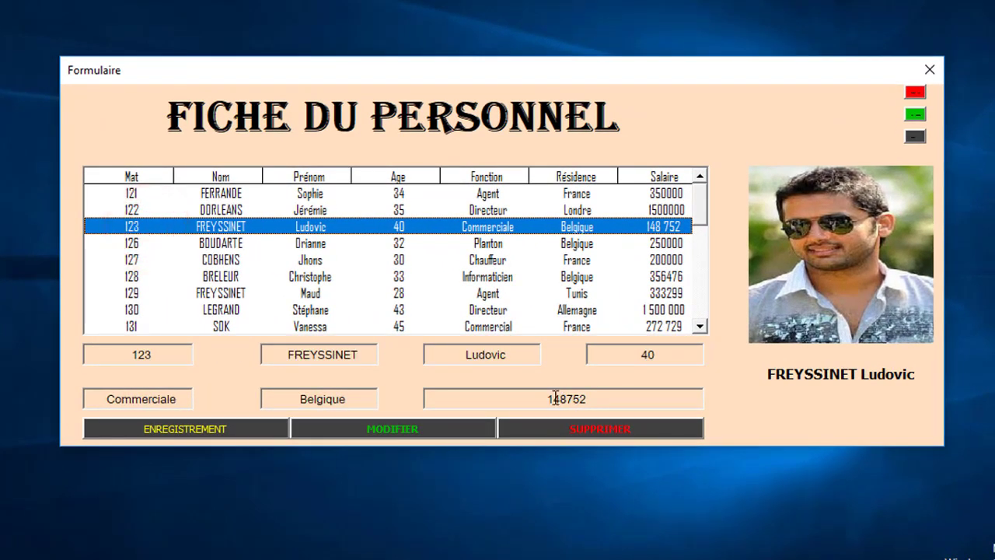
{"action": "left_click", "coordinate": [569, 432]}
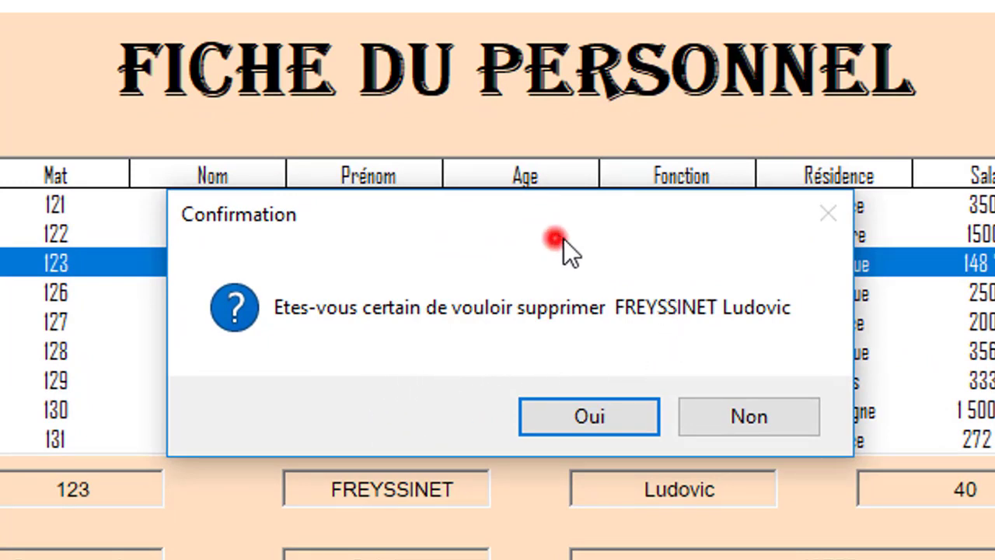
Step: Answer Non to deleting employee 123 and acknowledge the 'Echec' cancellation notice
{"action": "left_click_drag", "start_coordinate": [564, 239], "coordinate": [626, 239]}
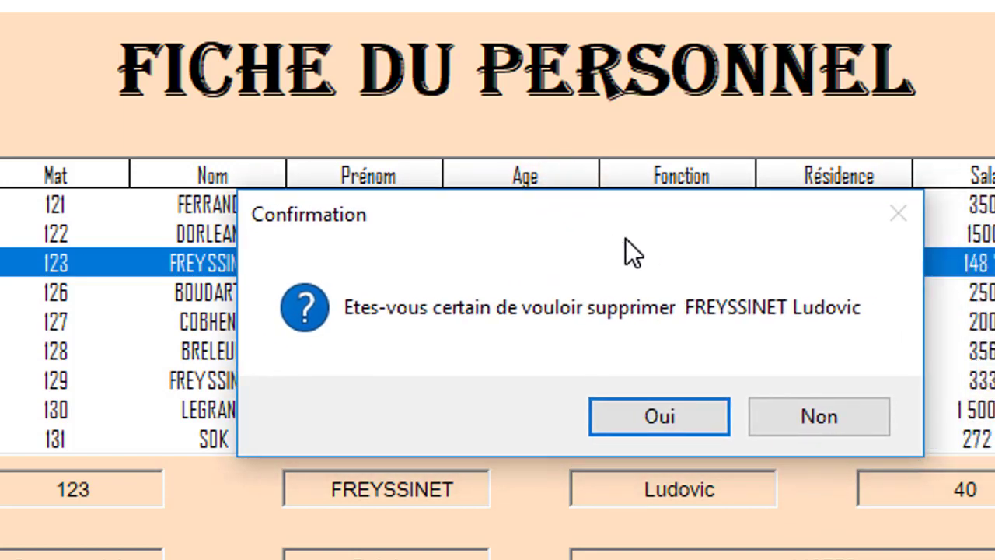
{"action": "left_click", "coordinate": [812, 434]}
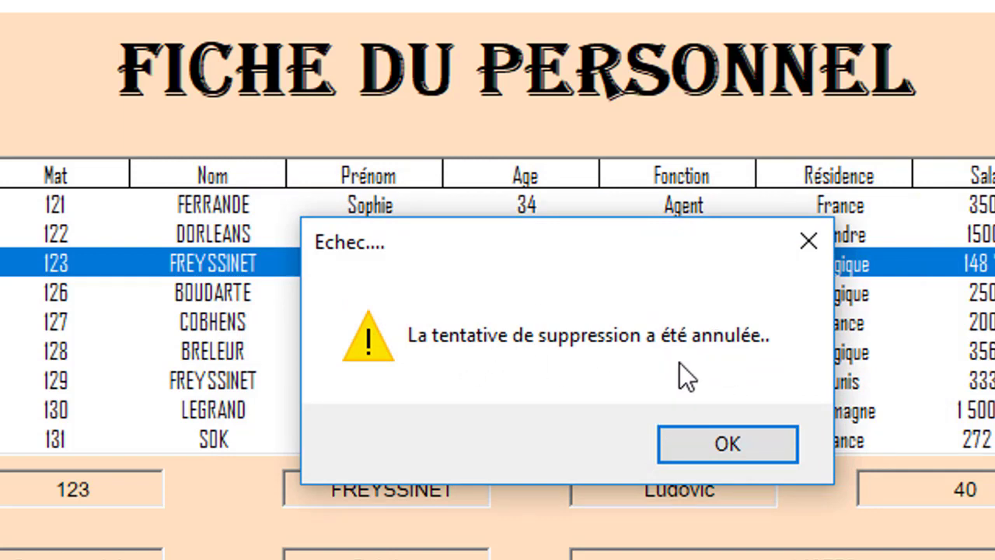
{"action": "left_click", "coordinate": [734, 439]}
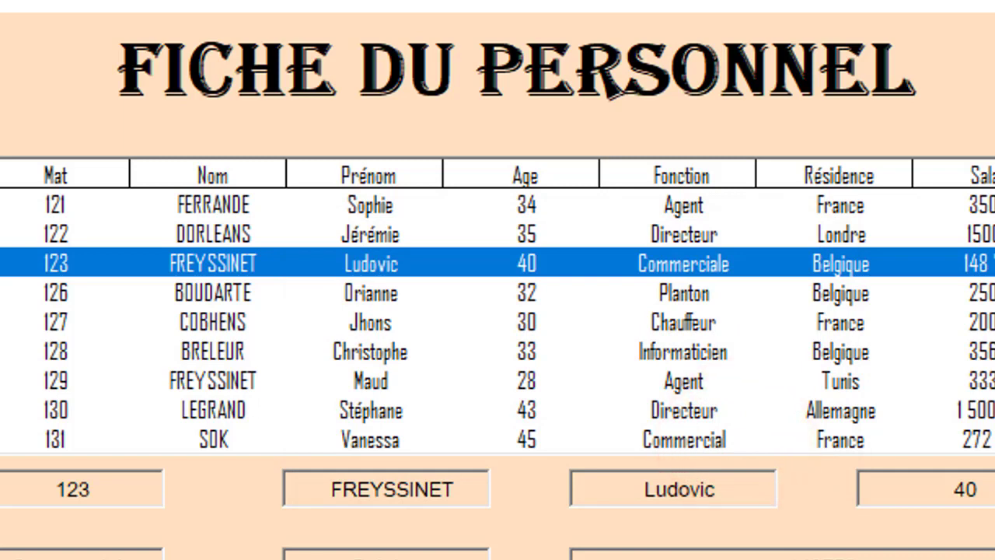
Step: Request SUPPRIMER again and answer Oui to remove employee 123's record
{"action": "left_click", "coordinate": [553, 258]}
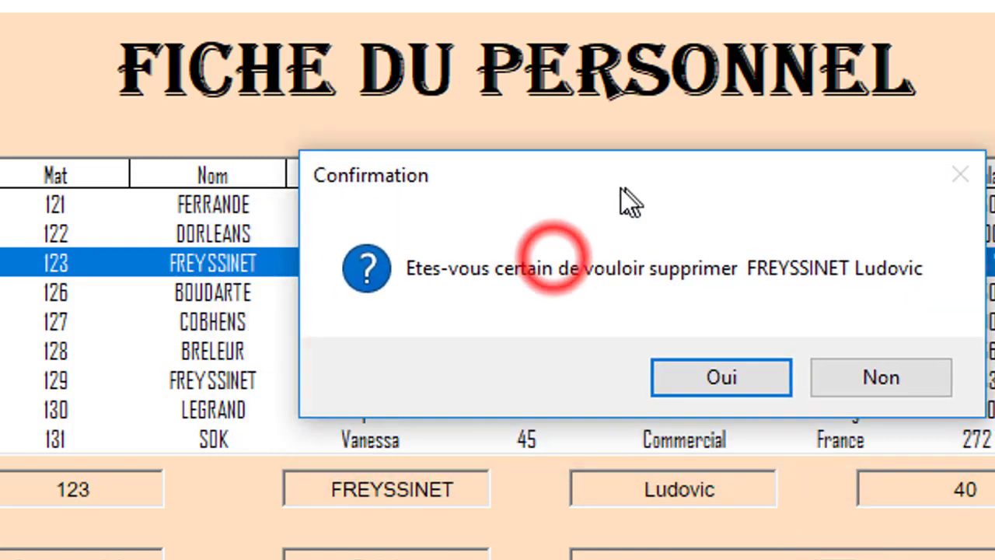
{"action": "left_click", "coordinate": [709, 381]}
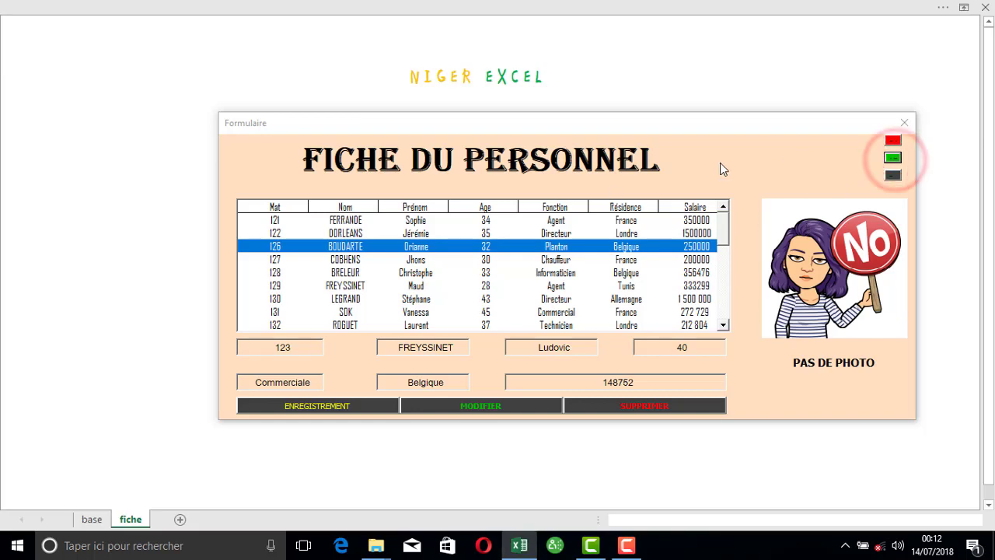
Step: Hide and reshow the workbook with the form's red and green buttons, close the form, and exit full-screen
{"action": "left_click", "coordinate": [891, 141]}
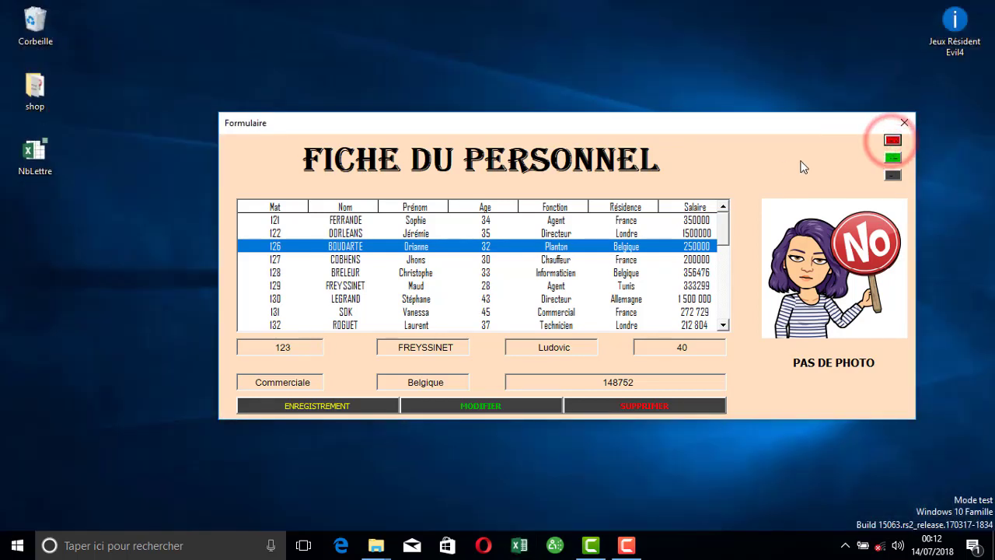
{"action": "left_click", "coordinate": [893, 156]}
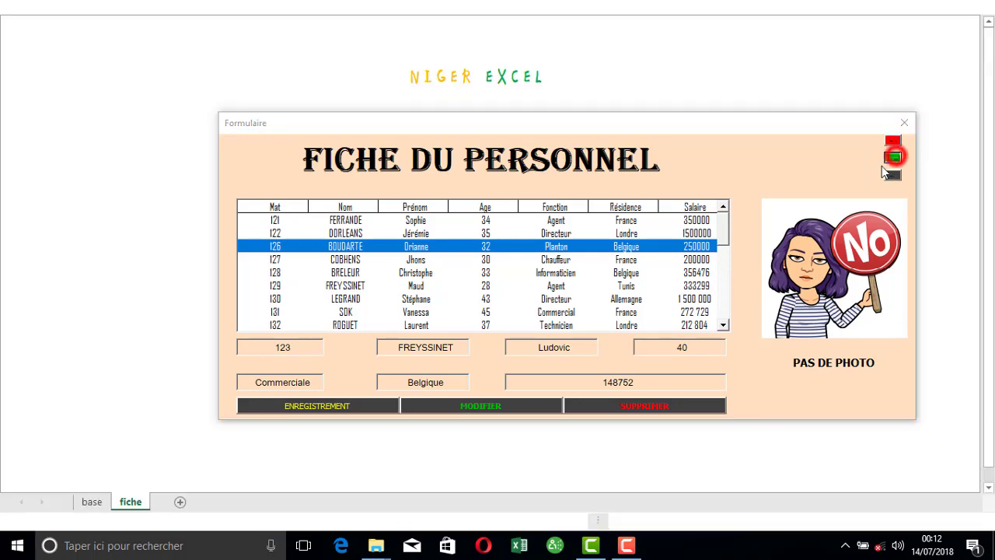
{"action": "left_click", "coordinate": [903, 122]}
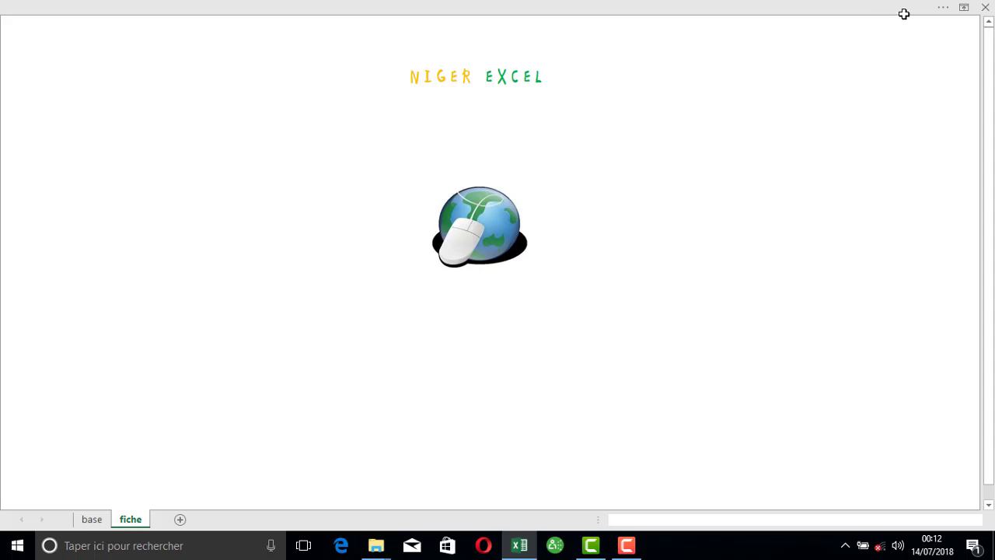
{"action": "left_click", "coordinate": [943, 9]}
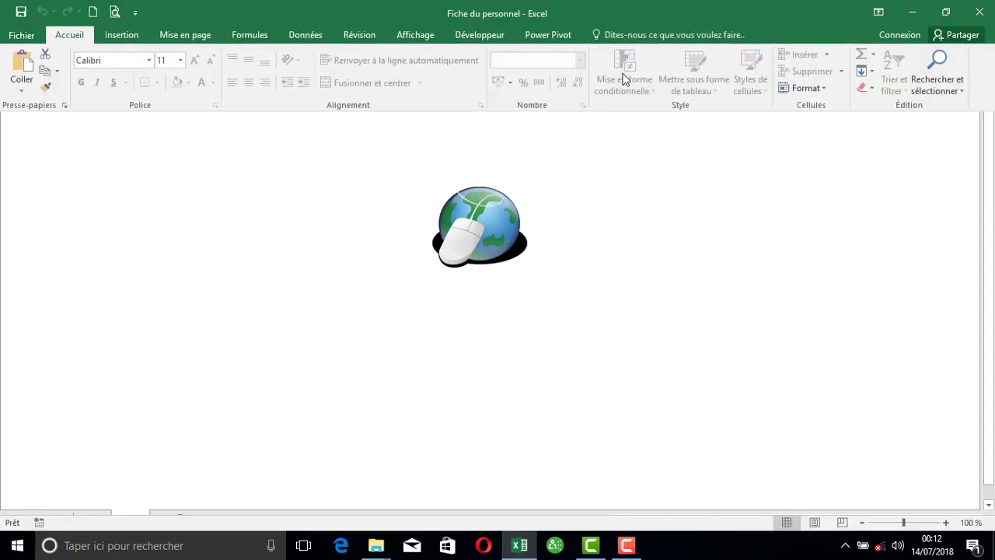
Step: Open the VBA editor from Développeur and display the code behind UserForm1's ListBox1
{"action": "left_click", "coordinate": [479, 35]}
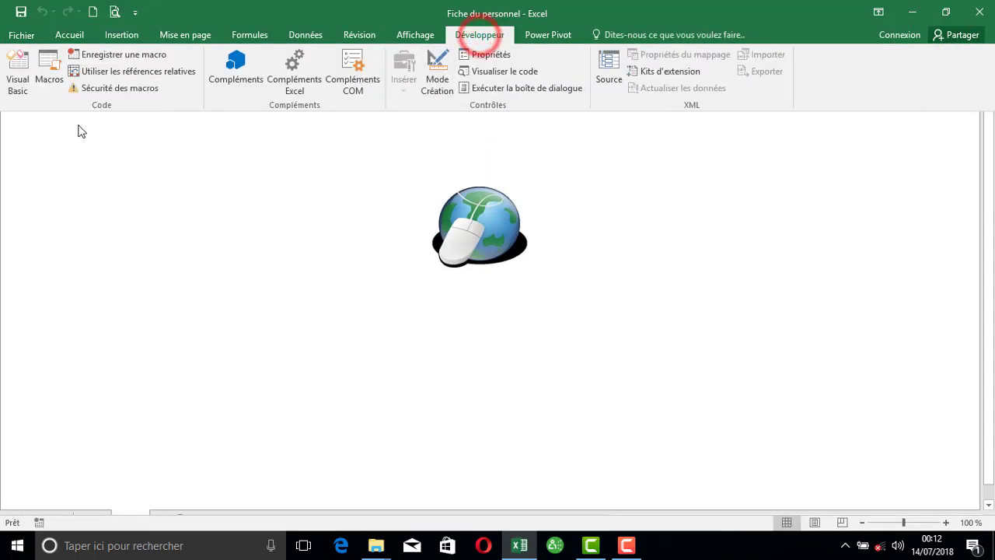
{"action": "left_click", "coordinate": [19, 84]}
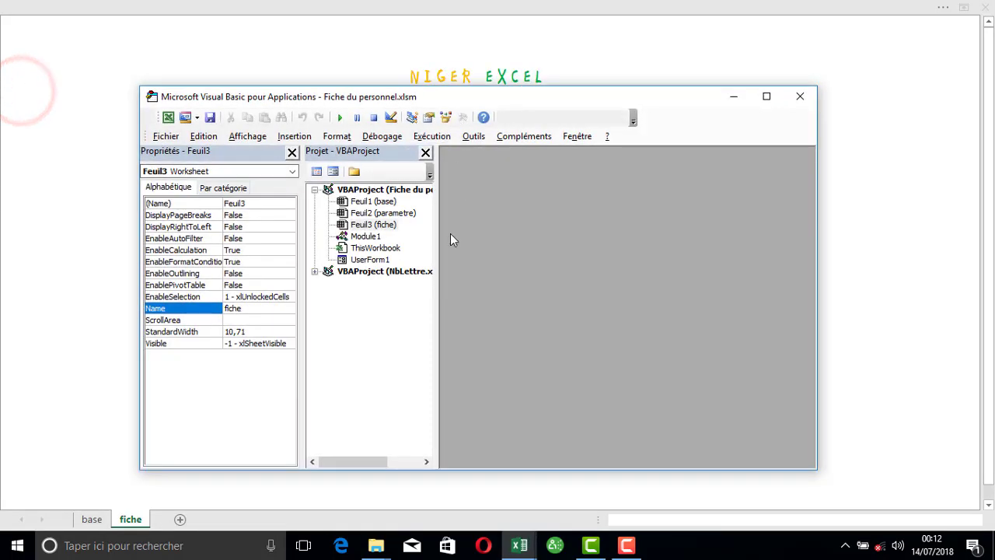
{"action": "double_click", "coordinate": [372, 261]}
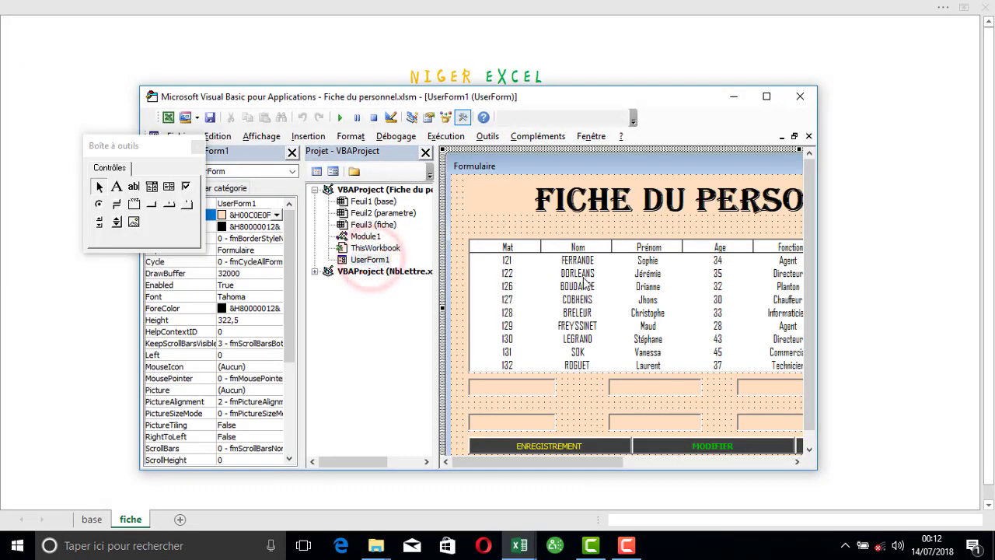
{"action": "left_click", "coordinate": [767, 96]}
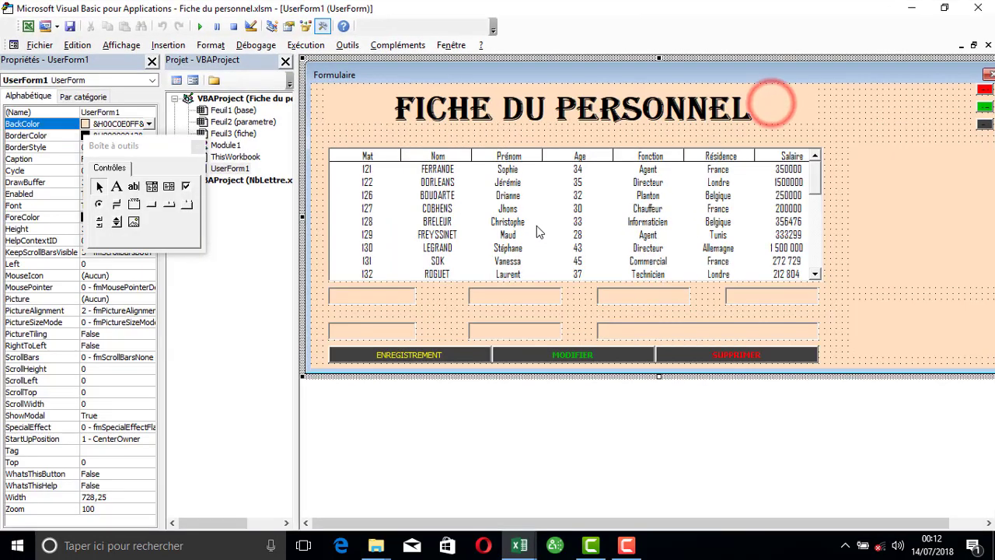
{"action": "double_click", "coordinate": [536, 226]}
Step: Walk through the form's procedures, selecting the code from CommandButton1_Click onward
{"action": "scroll", "coordinate": [457, 210], "scroll_direction": "up", "scroll_amount": 5}
{"action": "scroll", "coordinate": [457, 210], "scroll_direction": "up", "scroll_amount": 5}
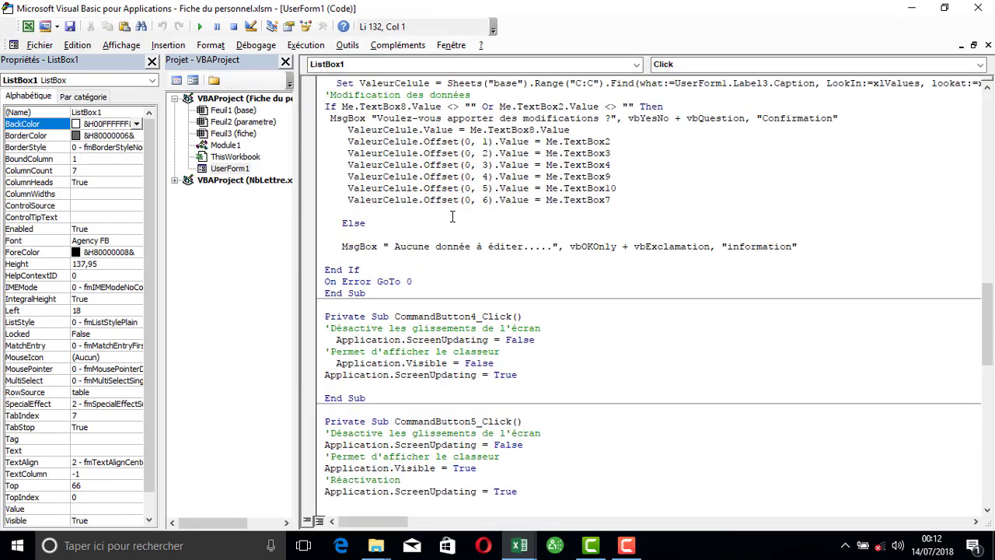
{"action": "scroll", "coordinate": [457, 210], "scroll_direction": "up", "scroll_amount": 5}
{"action": "scroll", "coordinate": [456, 207], "scroll_direction": "up", "scroll_amount": 5}
{"action": "scroll", "coordinate": [455, 207], "scroll_direction": "up", "scroll_amount": 5}
{"action": "scroll", "coordinate": [457, 197], "scroll_direction": "up", "scroll_amount": 1}
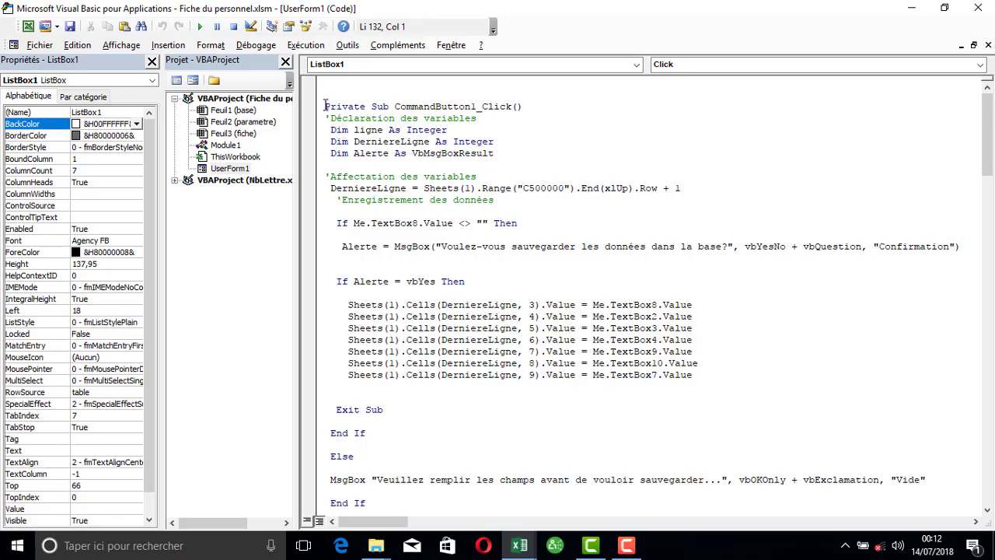
{"action": "left_click_drag", "start_coordinate": [326, 106], "coordinate": [396, 503]}
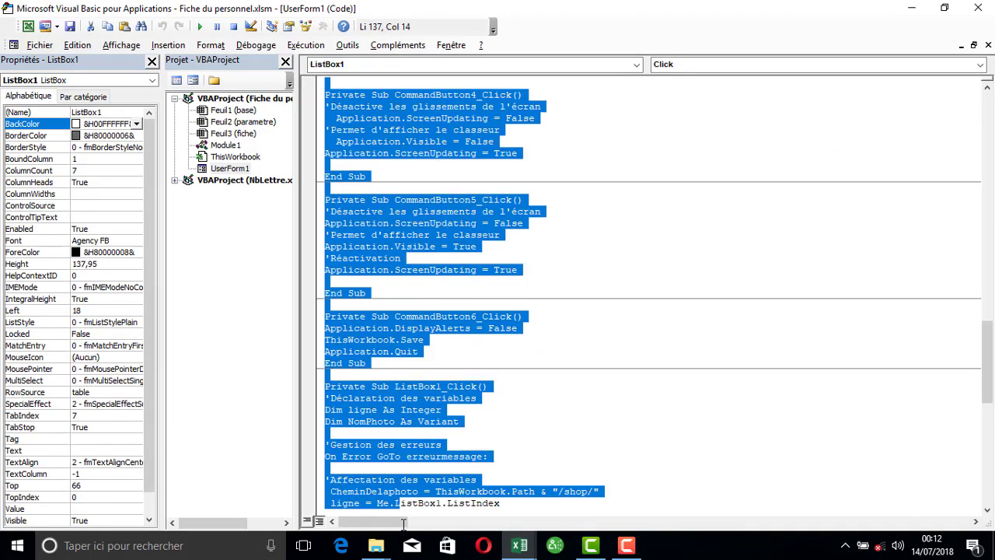
{"action": "mouse_move", "coordinate": [396, 504]}
{"action": "left_mouse_down"}
{"action": "mouse_move", "coordinate": [405, 509]}
{"action": "mouse_move", "coordinate": [417, 462]}
{"action": "left_mouse_up"}
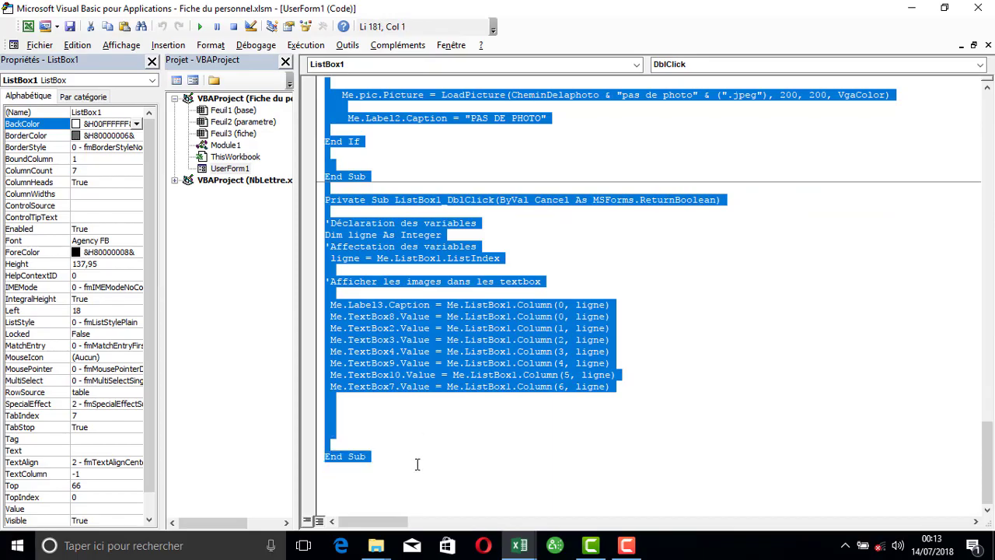
{"action": "scroll", "coordinate": [448, 352], "scroll_direction": "up", "scroll_amount": 6}
{"action": "scroll", "coordinate": [449, 352], "scroll_direction": "up", "scroll_amount": 9}
{"action": "scroll", "coordinate": [449, 352], "scroll_direction": "up", "scroll_amount": 8}
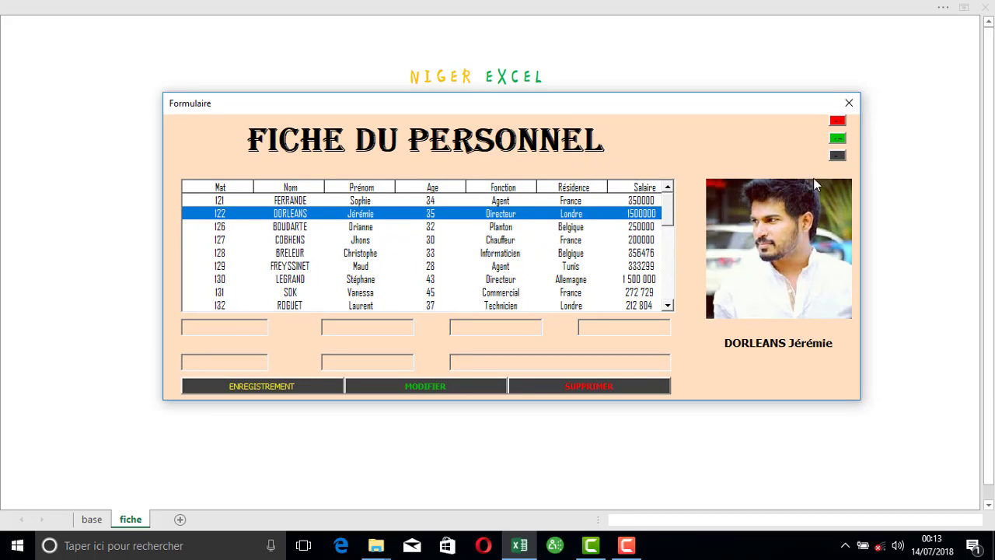
Step: Close the form, check the base sheet, then relaunch the form from fiche's globe logo with the workbook hidden
{"action": "left_click", "coordinate": [849, 102]}
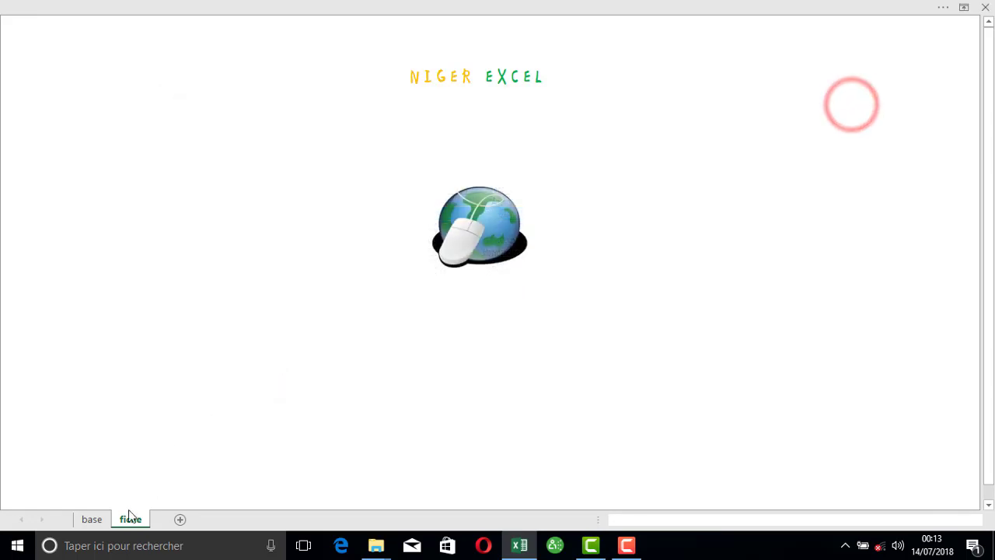
{"action": "left_click", "coordinate": [91, 519]}
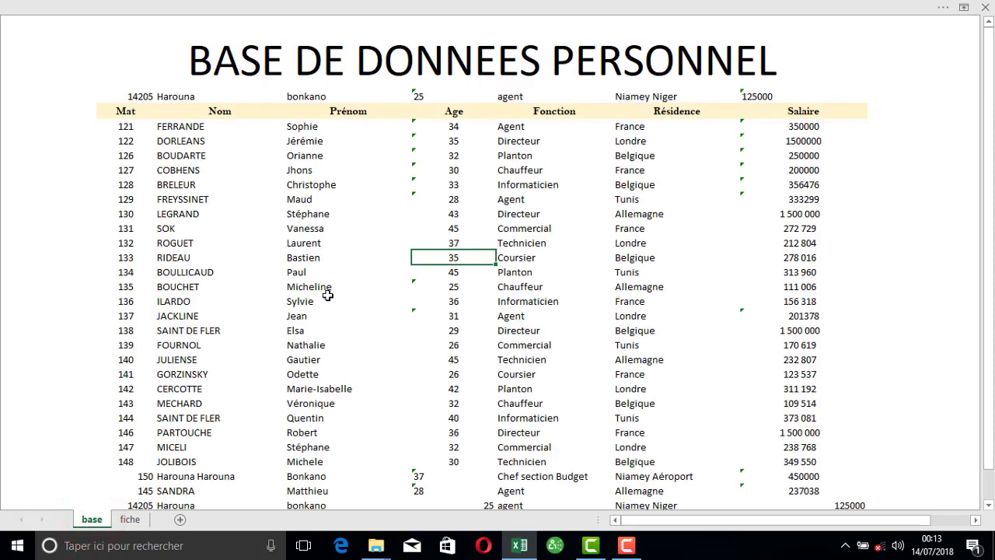
{"action": "left_click", "coordinate": [131, 519]}
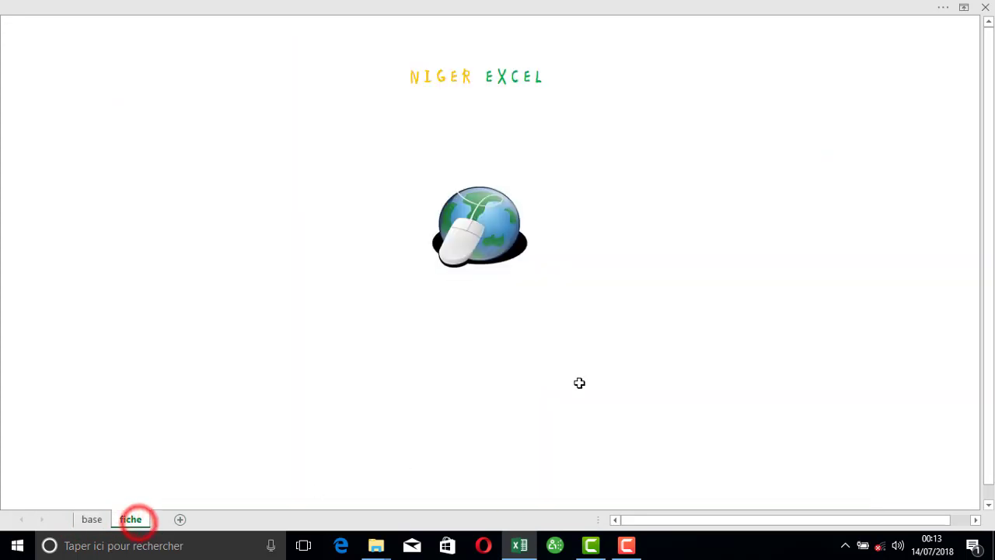
{"action": "left_click", "coordinate": [522, 255]}
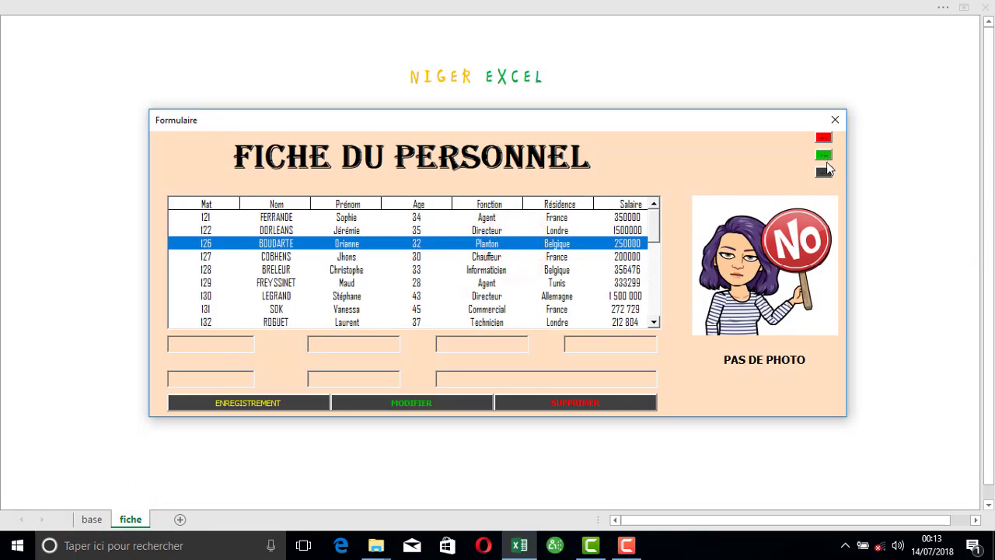
{"action": "left_click", "coordinate": [823, 138]}
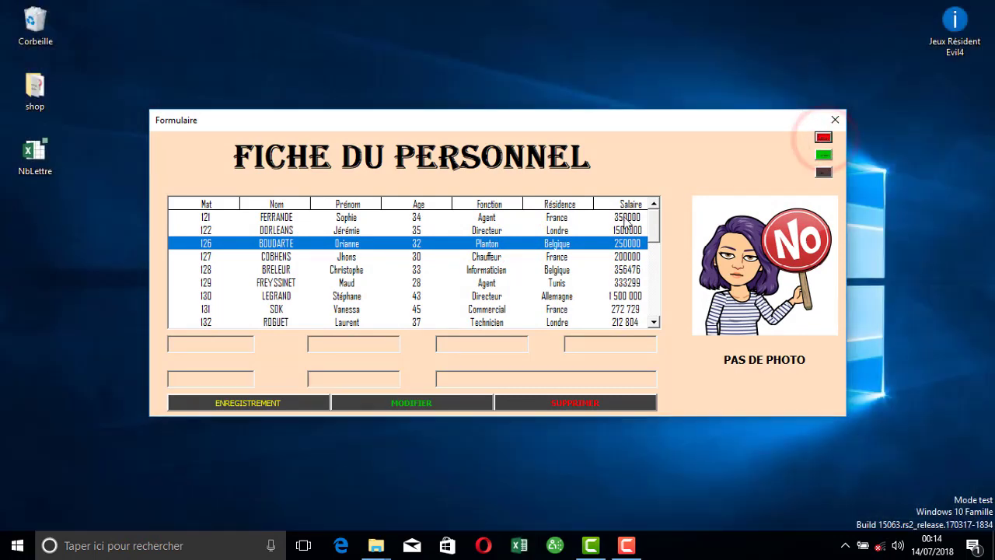
Step: Close the form with its grey button and drag the Fiche du personnel icon right of centre
{"action": "left_click", "coordinate": [821, 173]}
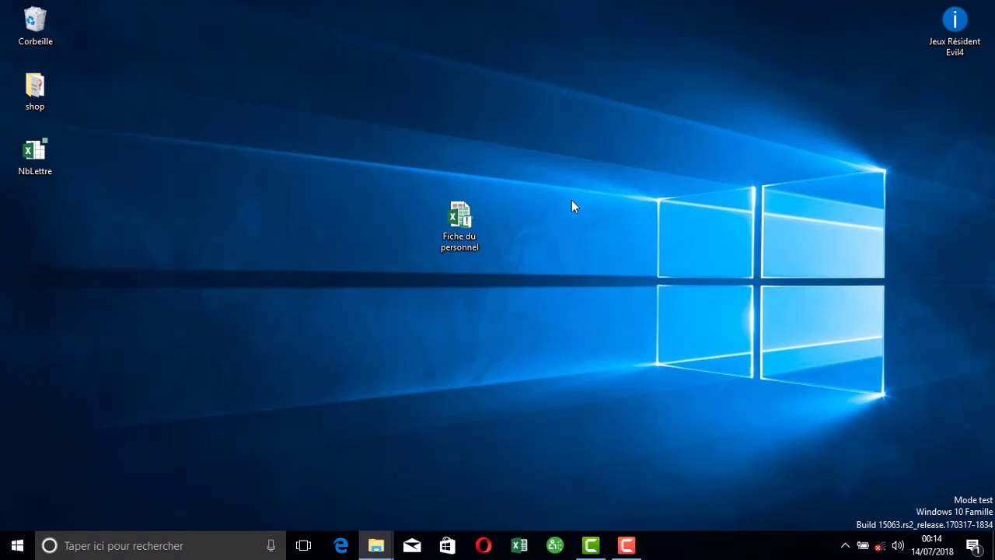
{"action": "mouse_move", "coordinate": [459, 219]}
{"action": "left_mouse_down"}
{"action": "mouse_move", "coordinate": [611, 182]}
{"action": "mouse_move", "coordinate": [569, 189]}
{"action": "left_mouse_up"}
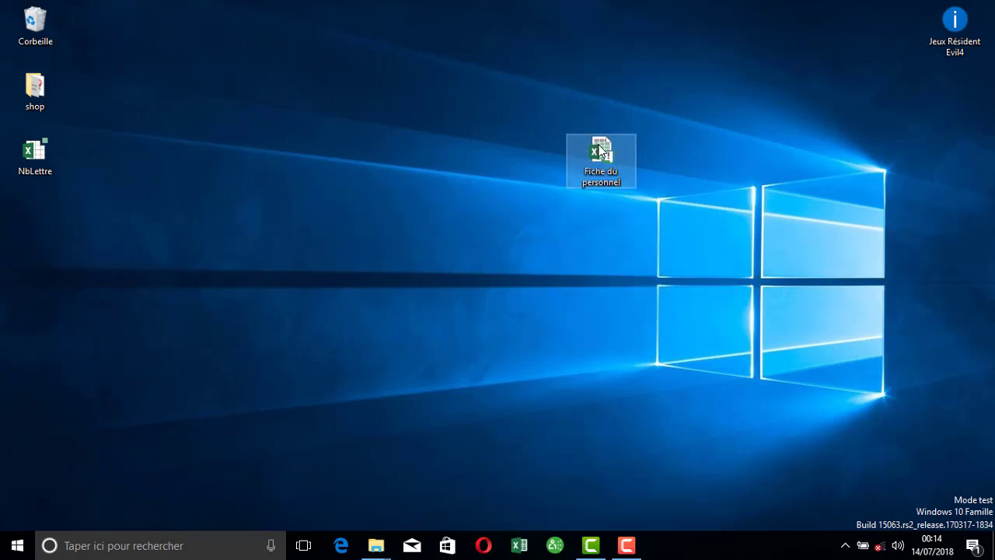
{"action": "left_click_drag", "start_coordinate": [595, 149], "coordinate": [590, 214]}
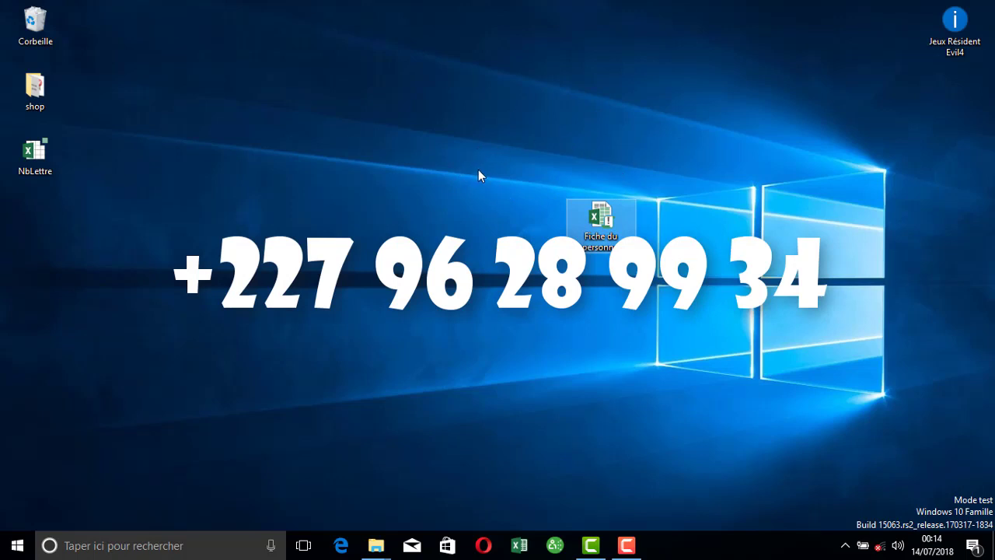
Step: Drag the Fiche du personnel icon left, dropping it just right of the desktop centre
{"action": "left_click_drag", "start_coordinate": [597, 215], "coordinate": [531, 224]}
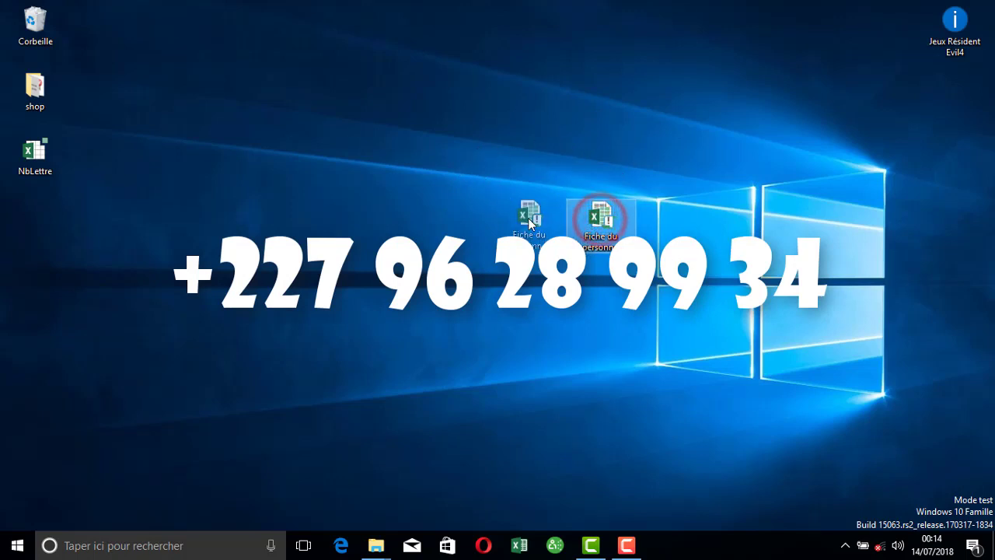